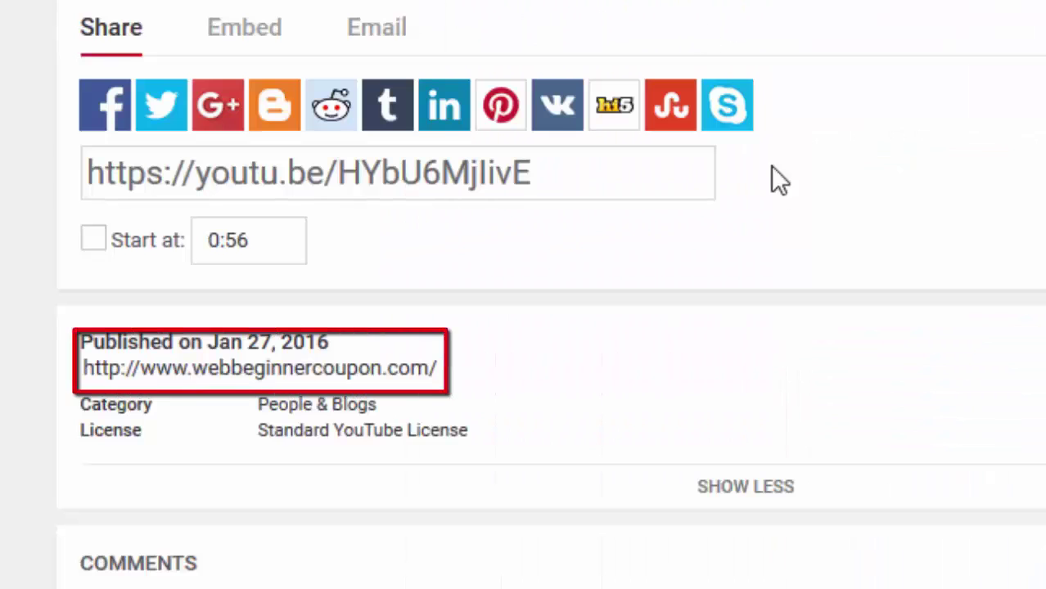
Open the webbeginnercoupon.com link from the video description to reach its GoDaddy deal.
{"action": "left_click", "coordinate": [385, 370]}
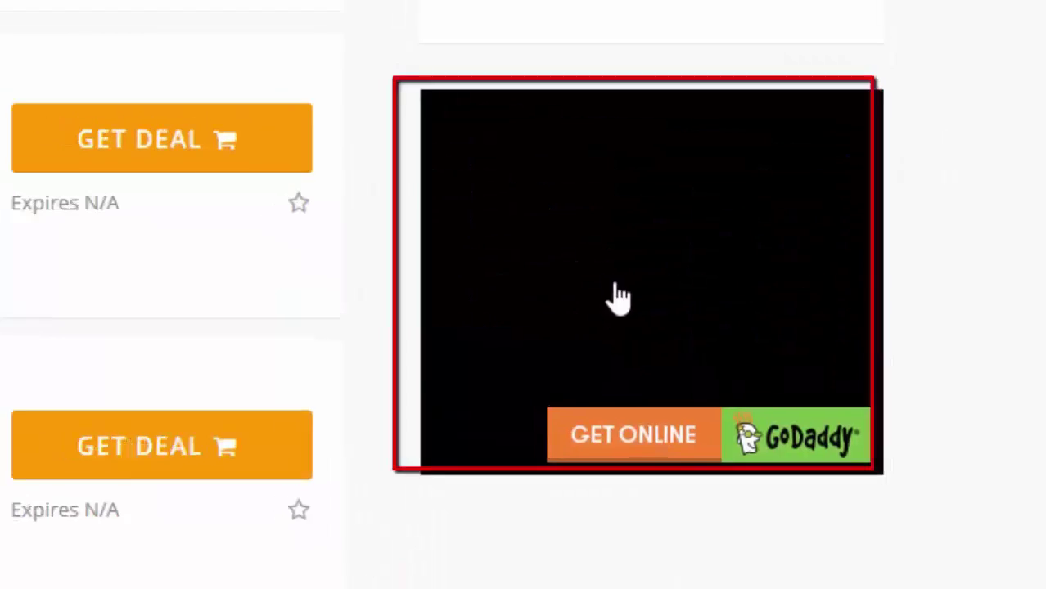
Add 12 months of Economy hosting and the free bestfashionphotography.com domain to the cart.
{"action": "left_click", "coordinate": [618, 297]}
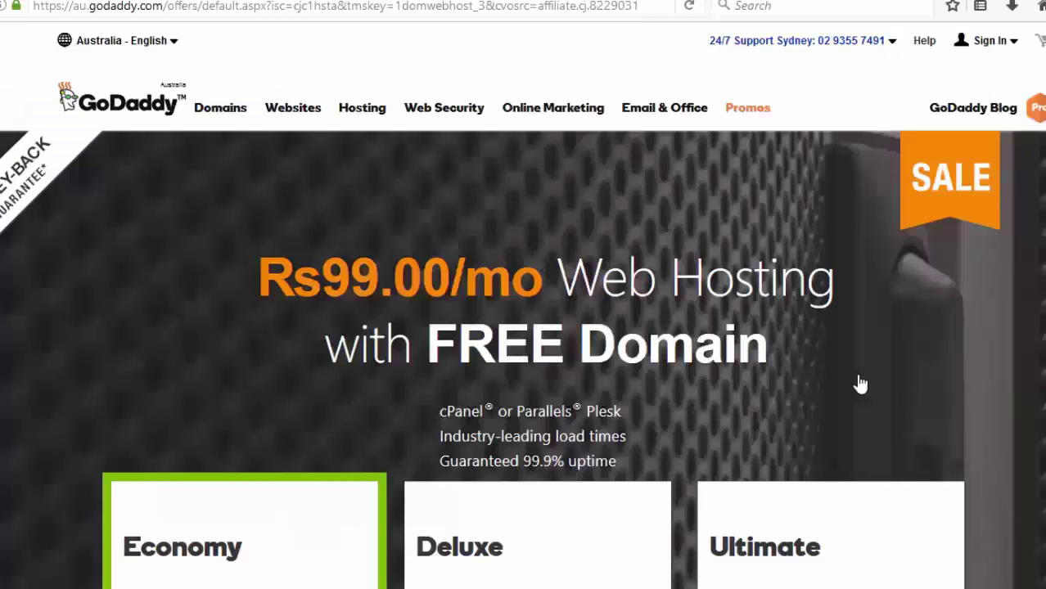
{"action": "scroll", "coordinate": [859, 383], "scroll_direction": "down", "scroll_amount": 5}
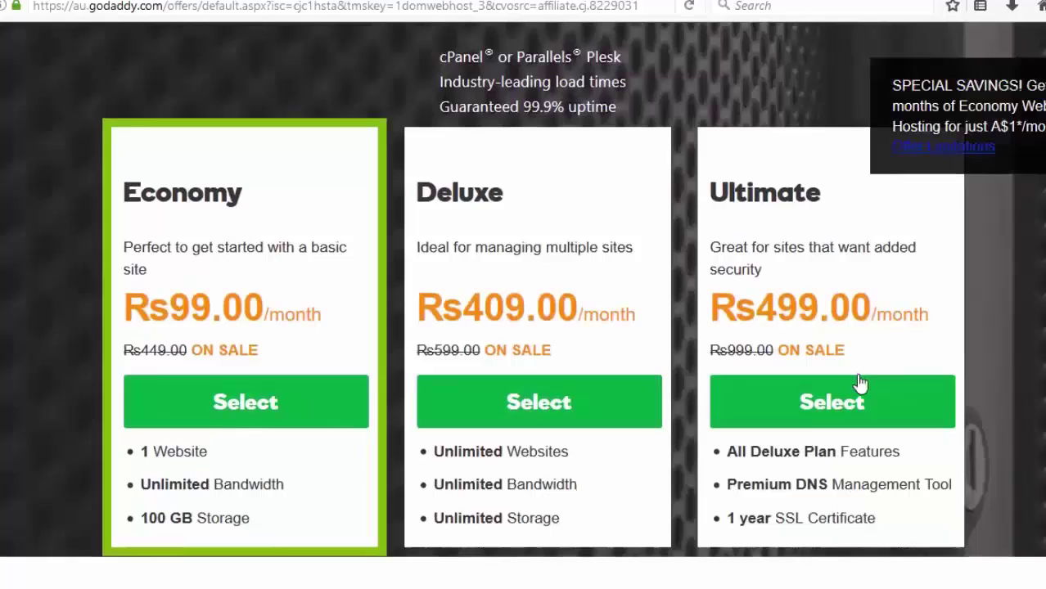
{"action": "left_click", "coordinate": [214, 416]}
{"action": "type", "text": "bestfashionphotography"}
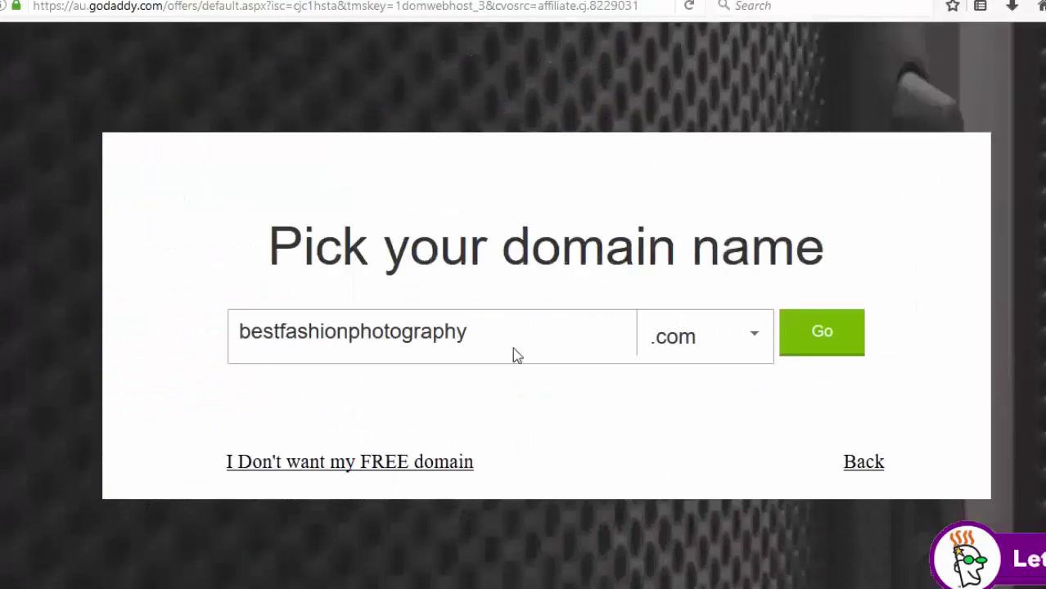
{"action": "left_click", "coordinate": [818, 337]}
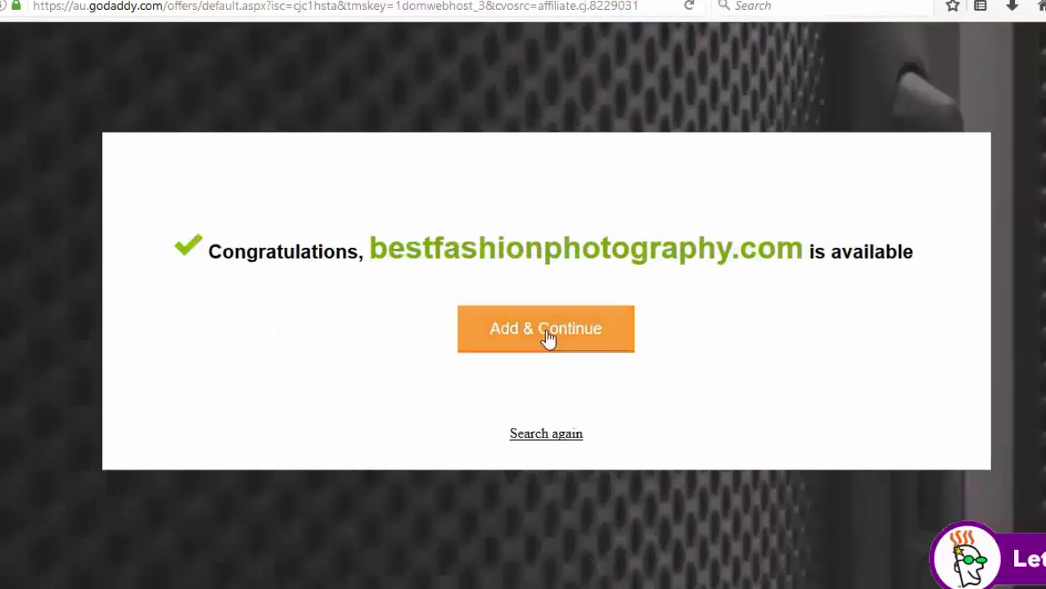
{"action": "left_click", "coordinate": [547, 336]}
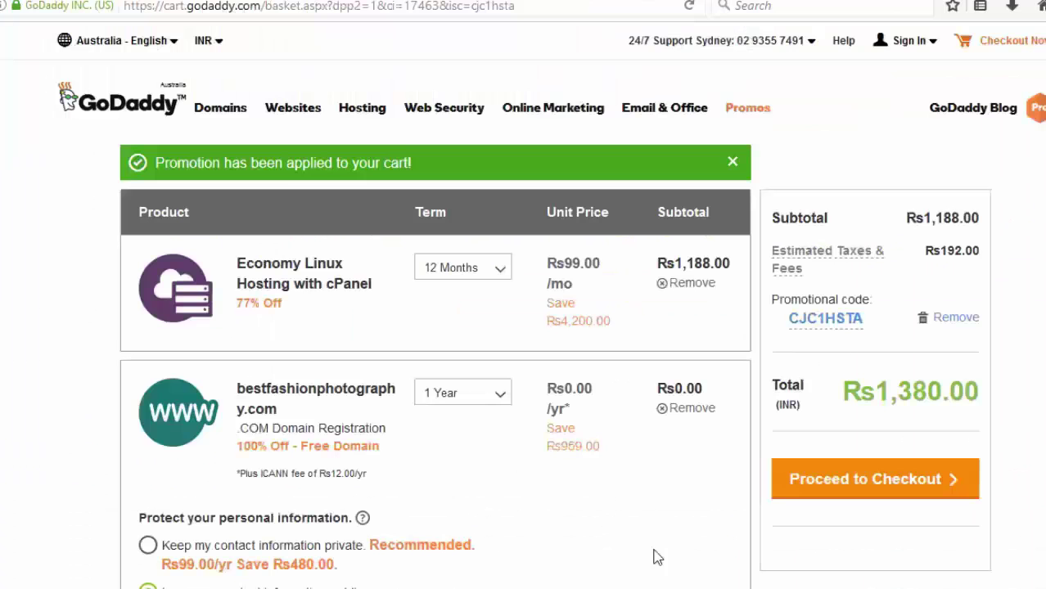
Check out and register a new account with e-mail, username, password and a four-digit support PIN.
{"action": "left_click", "coordinate": [907, 489]}
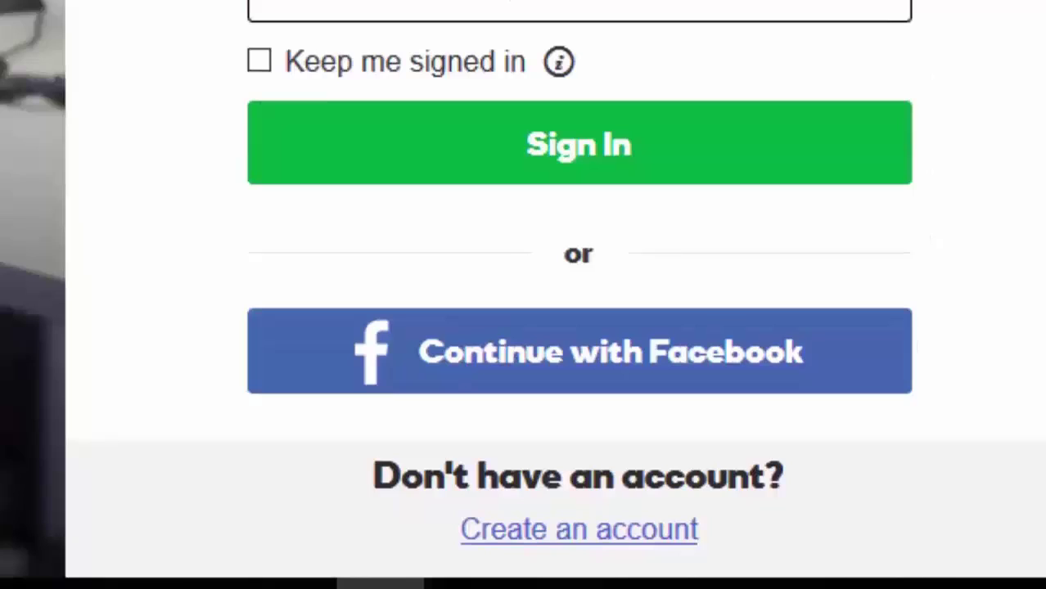
{"action": "left_click", "coordinate": [556, 530]}
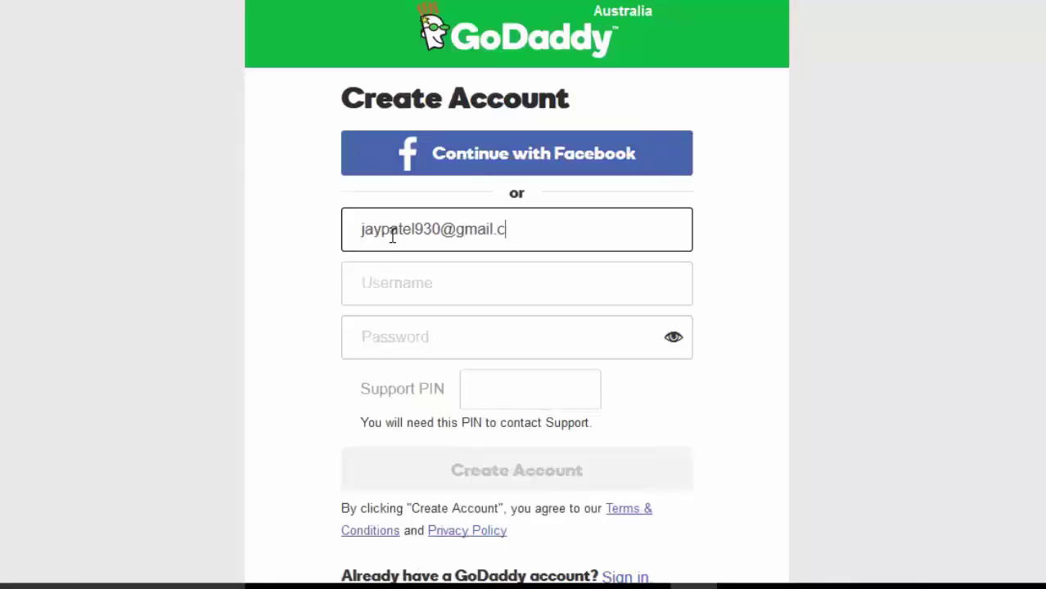
{"action": "type", "text": "om"}
{"action": "left_click", "coordinate": [385, 280]}
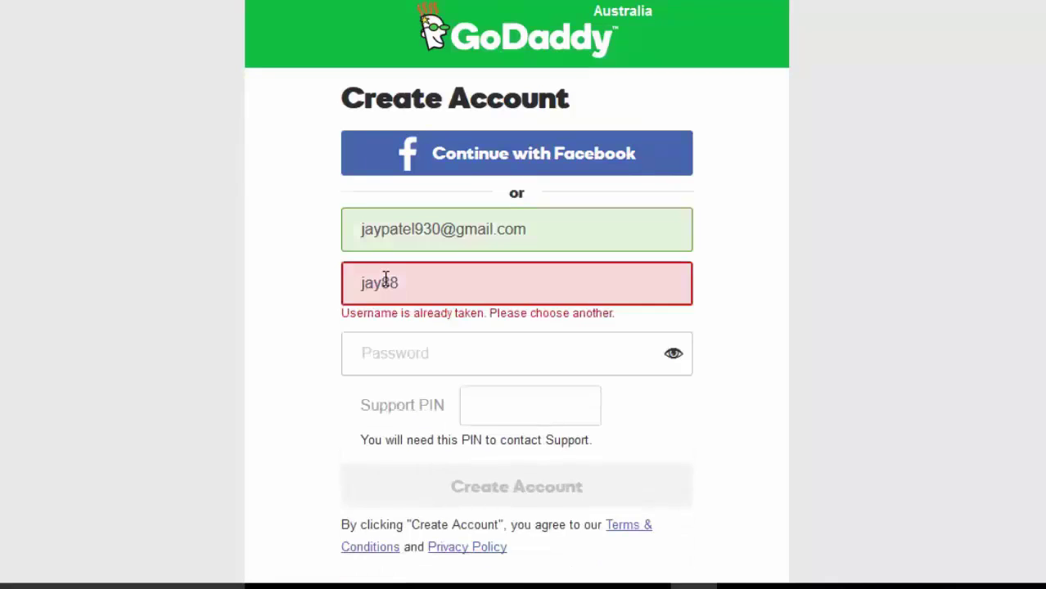
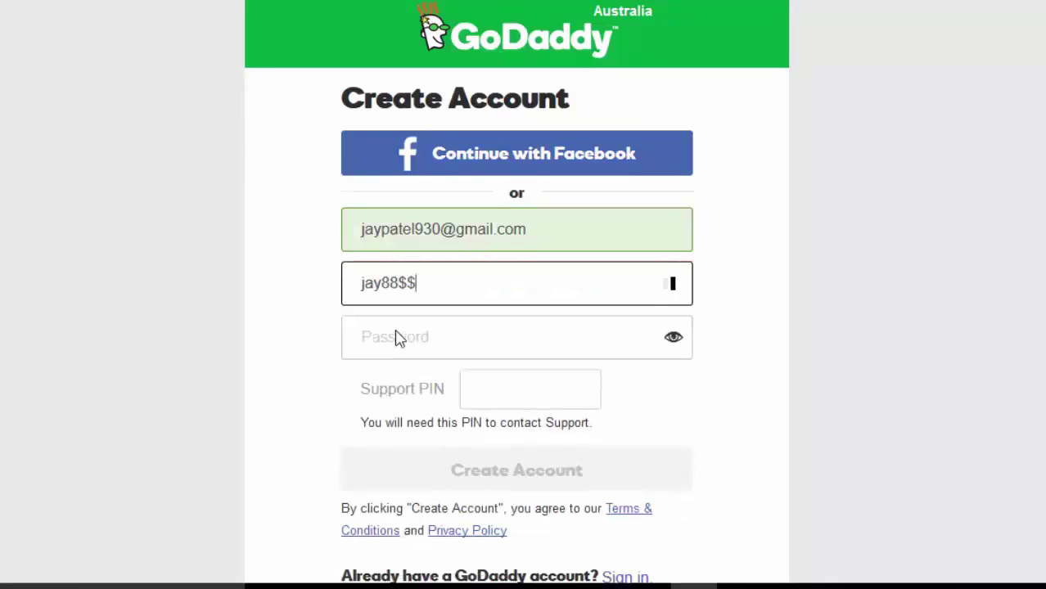
{"action": "left_click", "coordinate": [398, 340]}
{"action": "type", "text": "*************"}
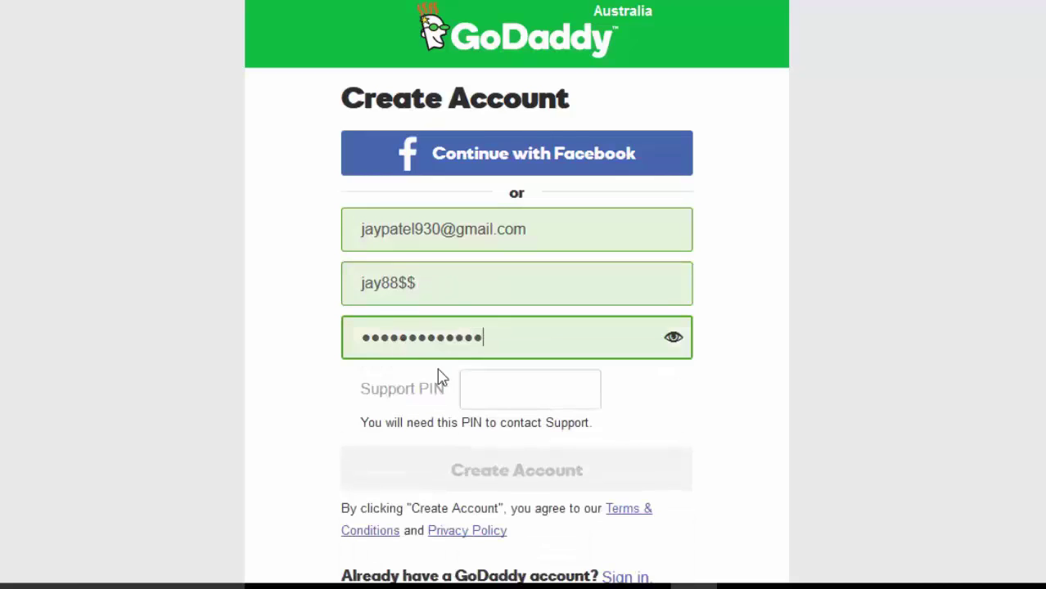
{"action": "left_click", "coordinate": [479, 390]}
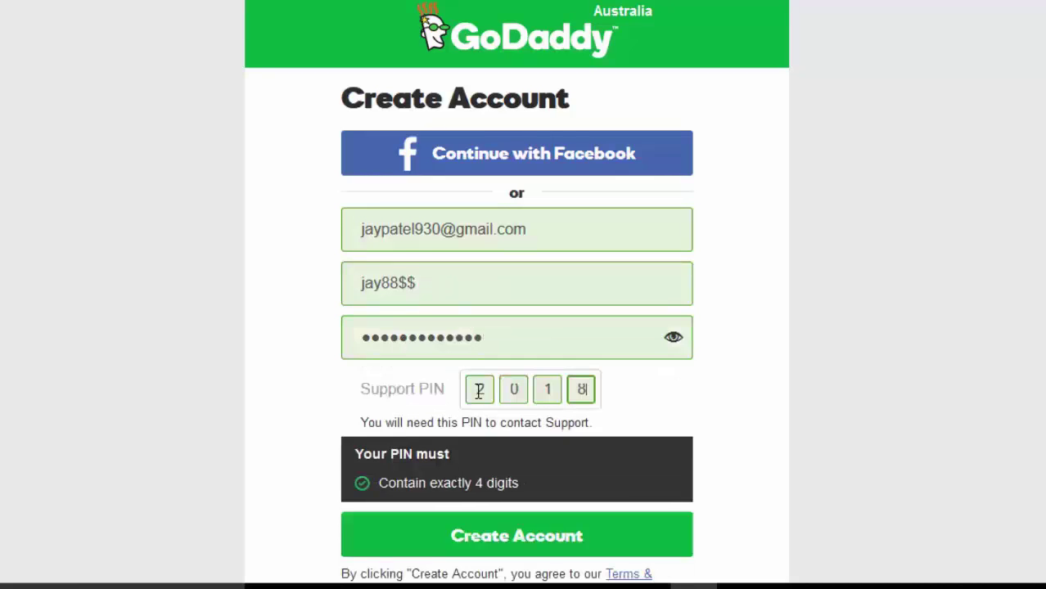
{"action": "left_click", "coordinate": [507, 467]}
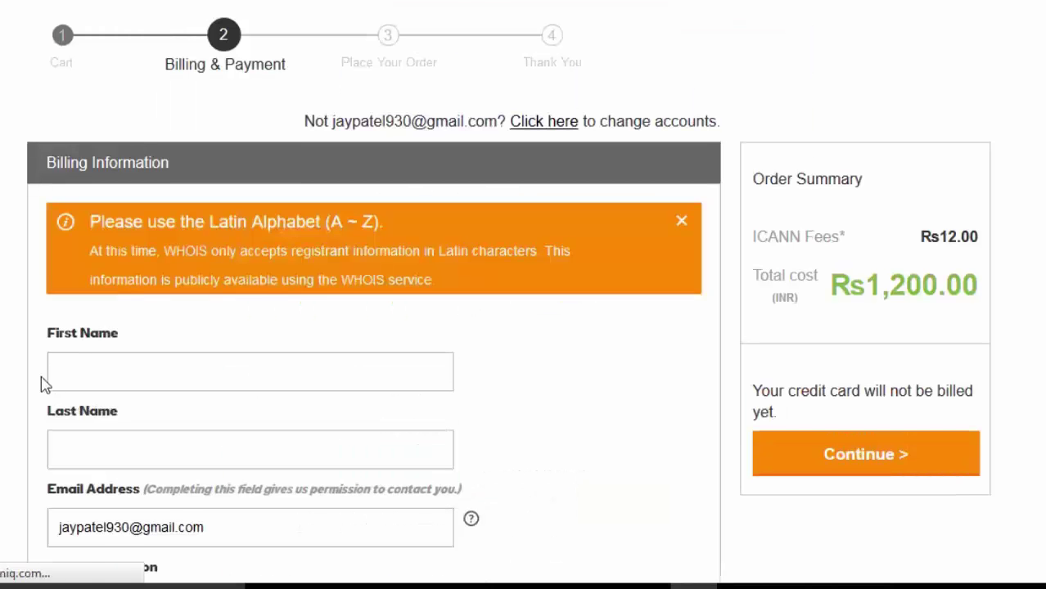
Enter the billing first and last name, street address and postal code.
{"action": "left_click", "coordinate": [101, 368]}
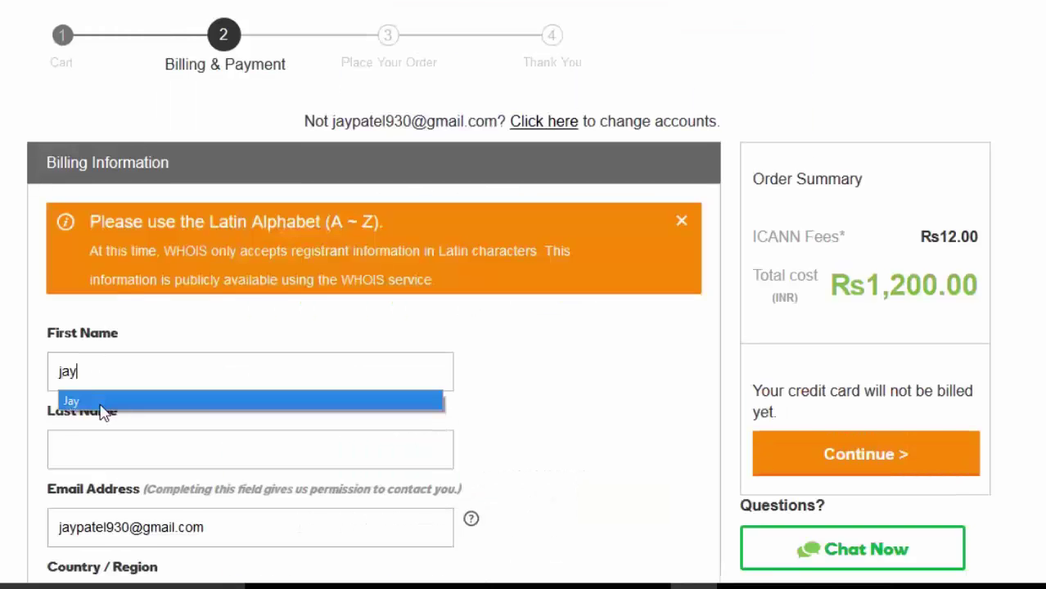
{"action": "left_click", "coordinate": [110, 443]}
{"action": "scroll", "coordinate": [512, 432], "scroll_direction": "down", "scroll_amount": 6}
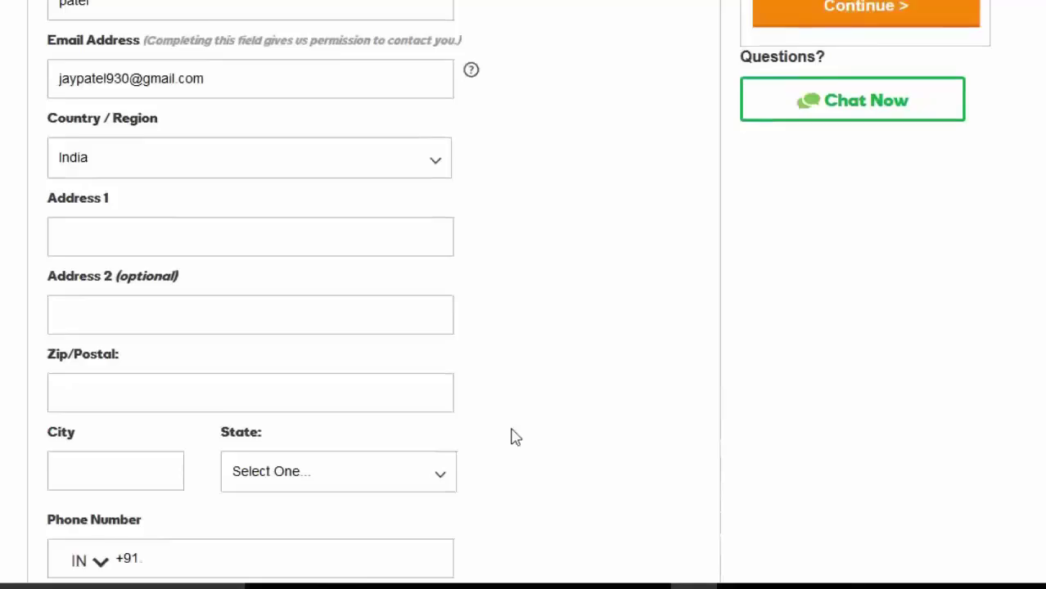
{"action": "left_click", "coordinate": [241, 135]}
{"action": "type", "text": "10"}
{"action": "left_click", "coordinate": [245, 166]}
{"action": "left_click", "coordinate": [209, 283]}
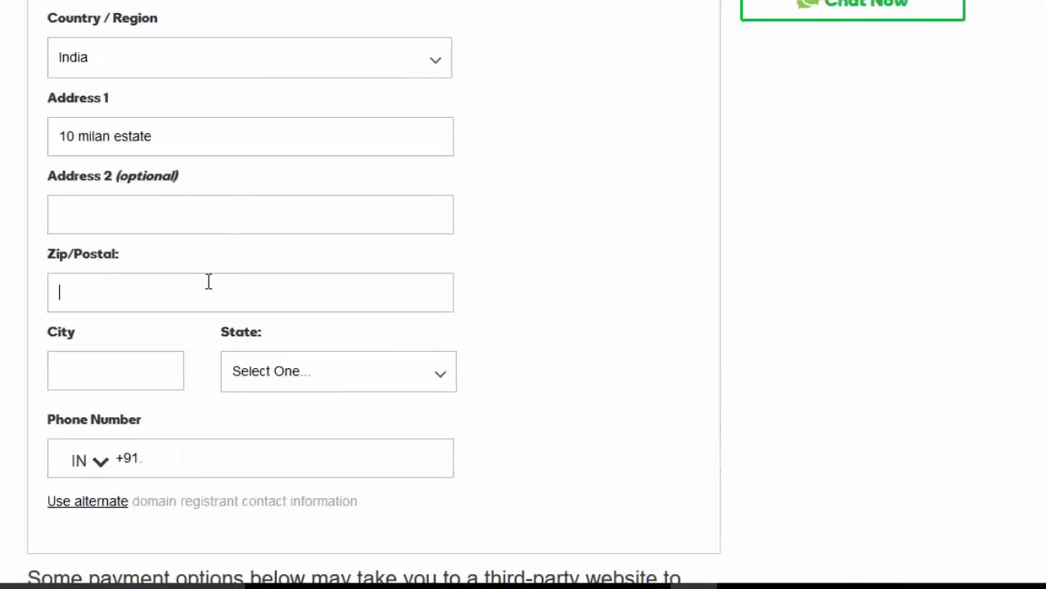
{"action": "type", "text": "3"}
{"action": "left_click", "coordinate": [204, 322]}
Fill in the billing city, state and phone number.
{"action": "left_click", "coordinate": [156, 374]}
{"action": "type", "text": "a"}
{"action": "left_click", "coordinate": [93, 399]}
{"action": "left_click", "coordinate": [306, 377]}
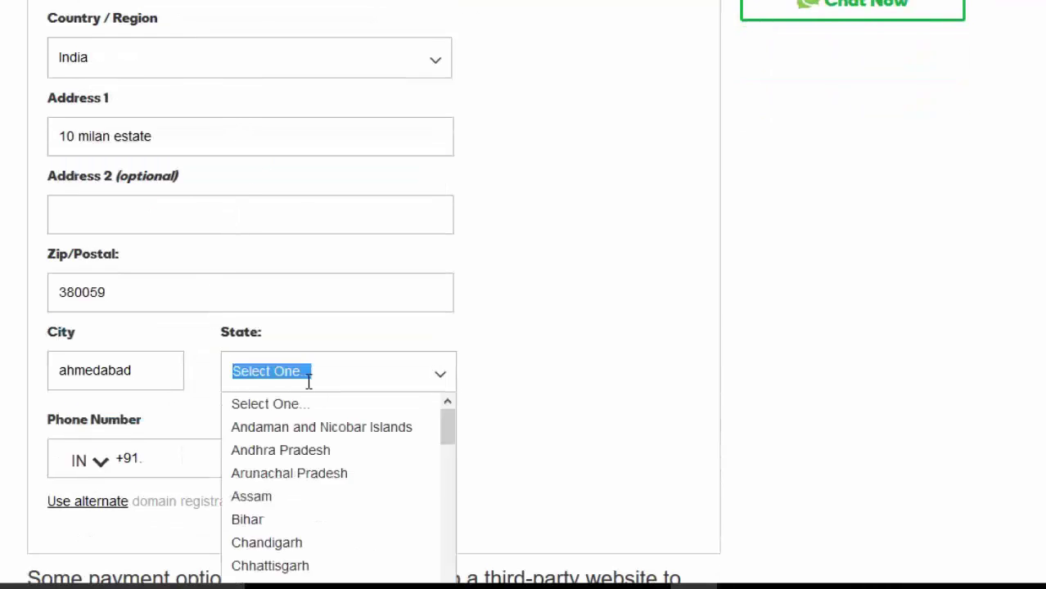
{"action": "type", "text": "g"}
{"action": "left_click", "coordinate": [303, 422]}
{"action": "left_click", "coordinate": [238, 470]}
{"action": "type", "text": "98244"}
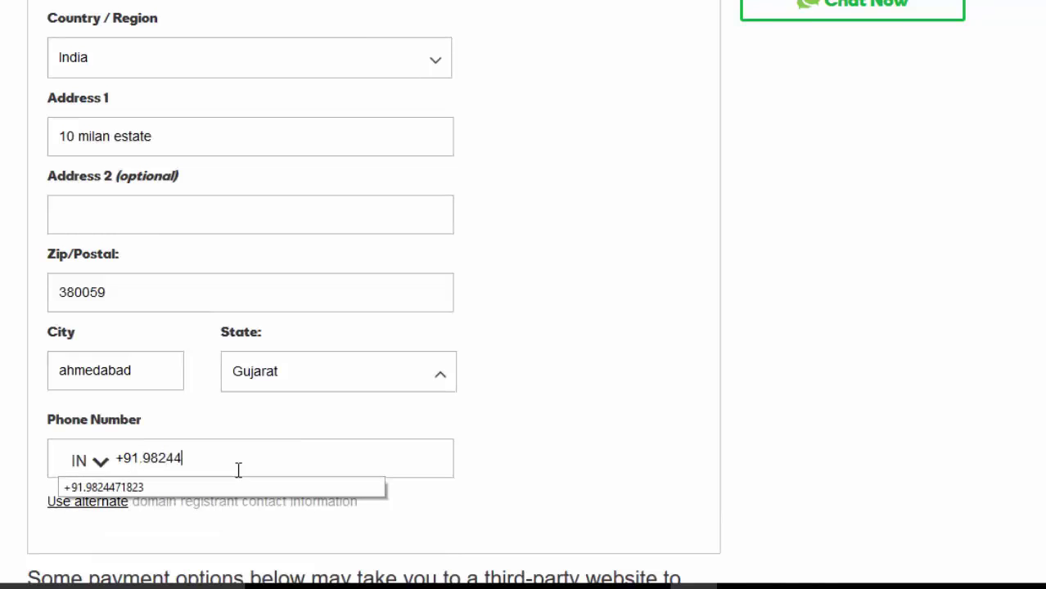
{"action": "left_click", "coordinate": [236, 489]}
Choose Debit Cards as the payment method and continue to the order review.
{"action": "scroll", "coordinate": [360, 328], "scroll_direction": "down", "scroll_amount": 10}
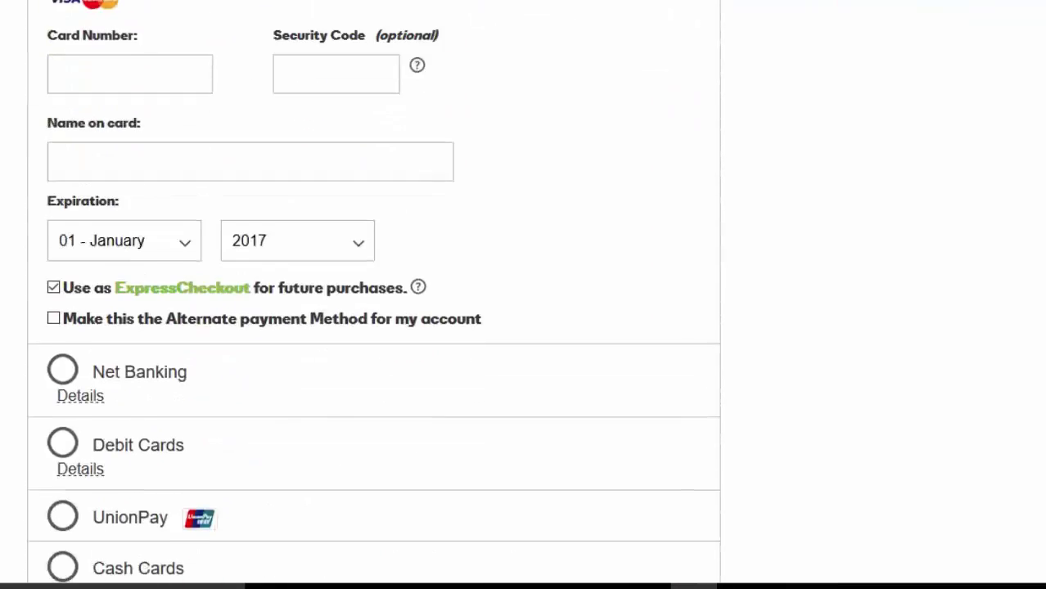
{"action": "left_click", "coordinate": [66, 392]}
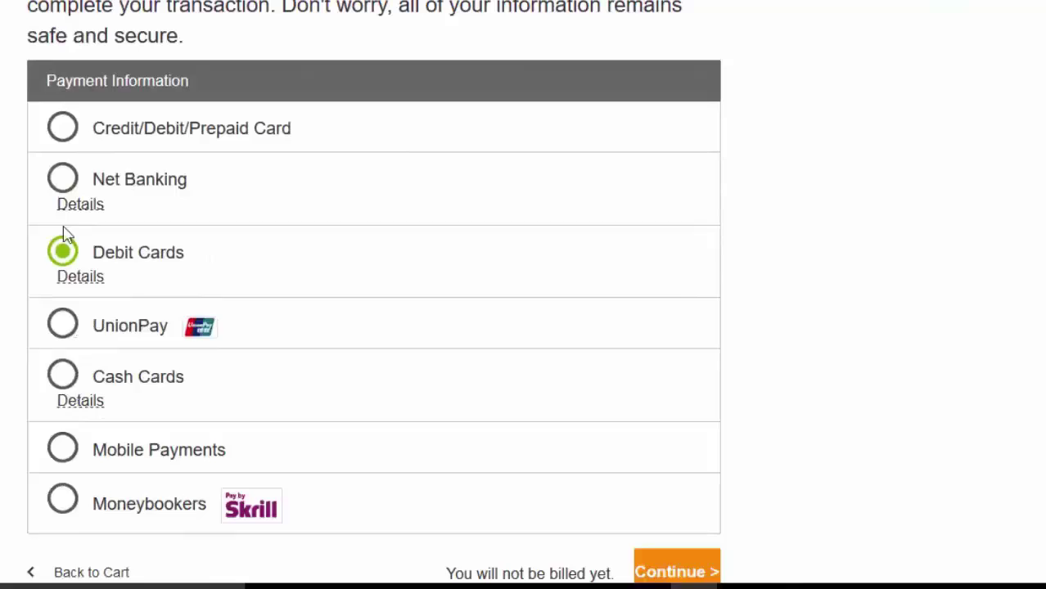
{"action": "left_click", "coordinate": [74, 182]}
{"action": "left_click", "coordinate": [74, 259]}
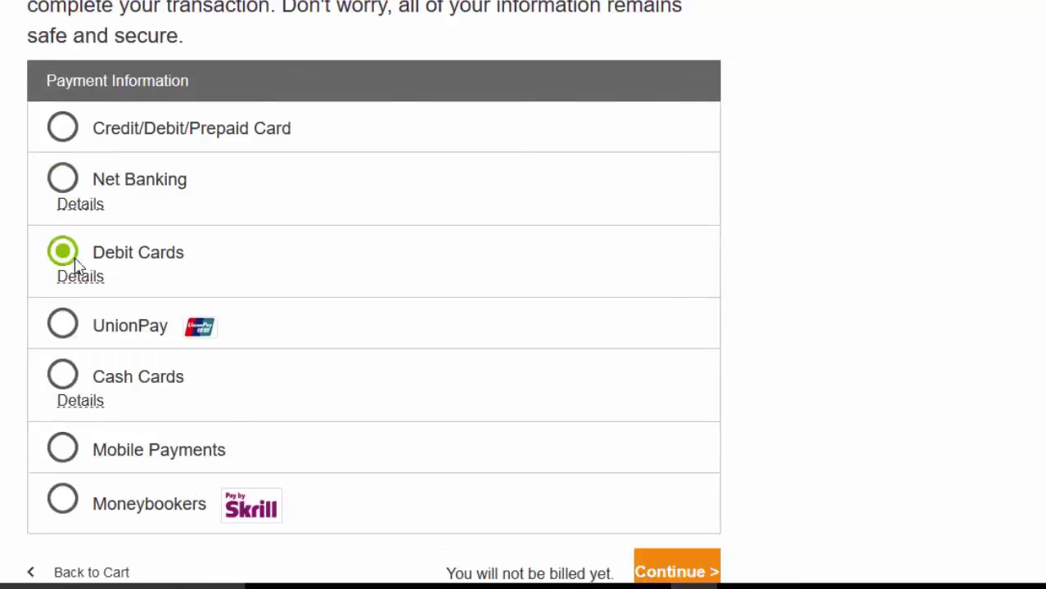
{"action": "scroll", "coordinate": [706, 509], "scroll_direction": "down", "scroll_amount": 1}
{"action": "left_click", "coordinate": [679, 499]}
{"action": "scroll", "coordinate": [859, 347], "scroll_direction": "down", "scroll_amount": 3}
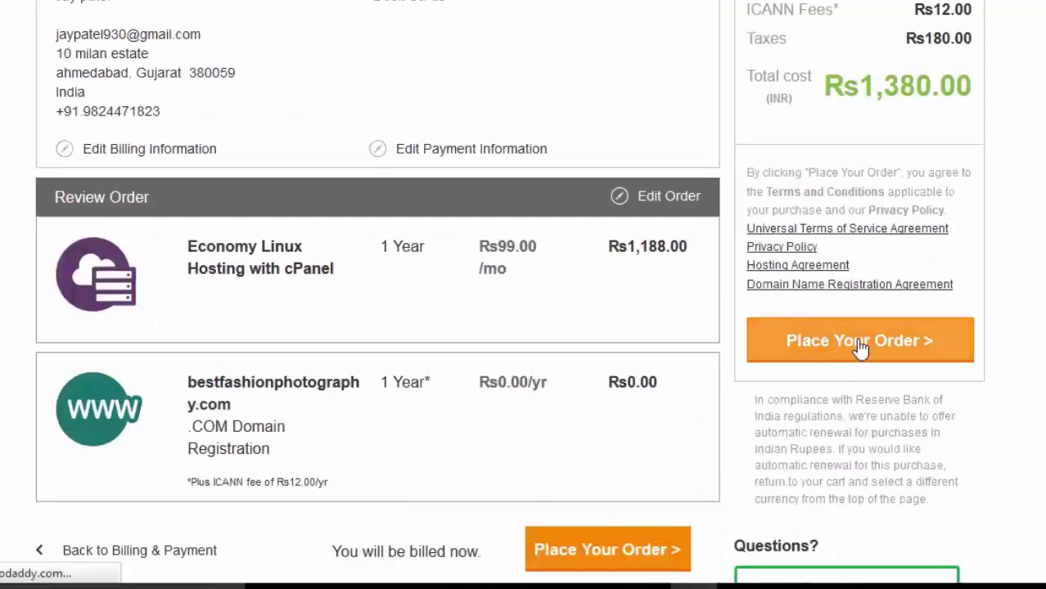
Place the order and pay by MasterCard Debit Card Issued in India (MSC).
{"action": "left_click", "coordinate": [859, 341]}
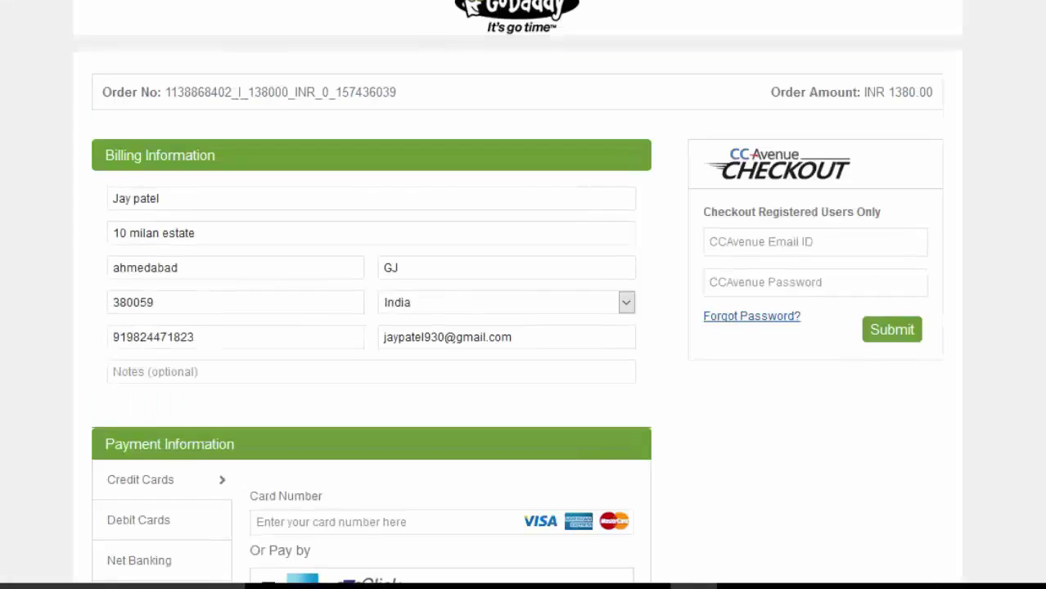
{"action": "scroll", "coordinate": [152, 282], "scroll_direction": "down", "scroll_amount": 3}
{"action": "left_click", "coordinate": [150, 276]}
{"action": "left_click", "coordinate": [622, 262]}
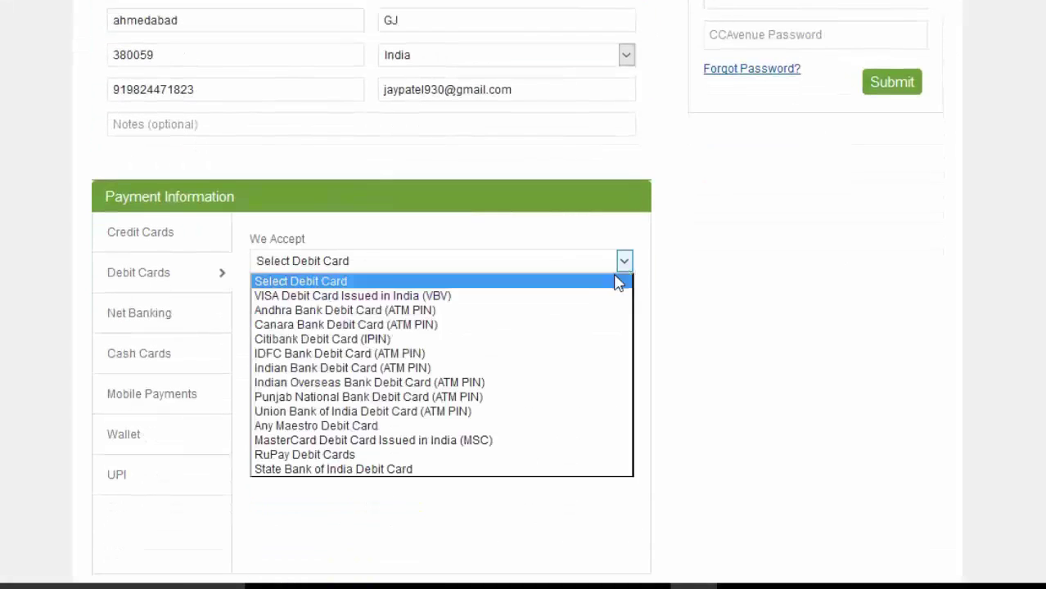
{"action": "left_click", "coordinate": [541, 440]}
Enter the card number and an August 2024 expiry, then move to the CVV.
{"action": "left_click", "coordinate": [334, 311]}
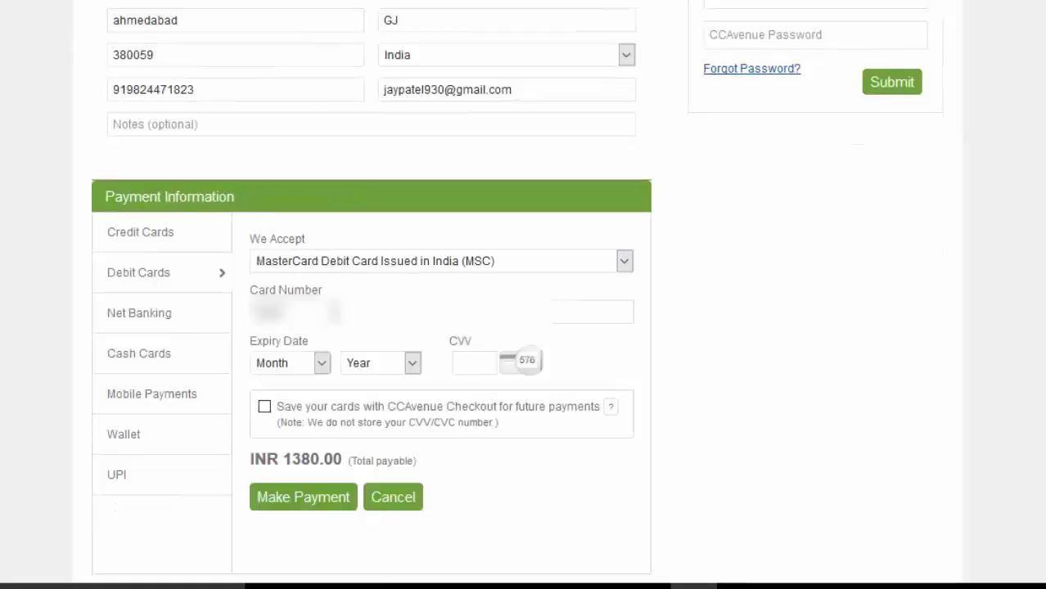
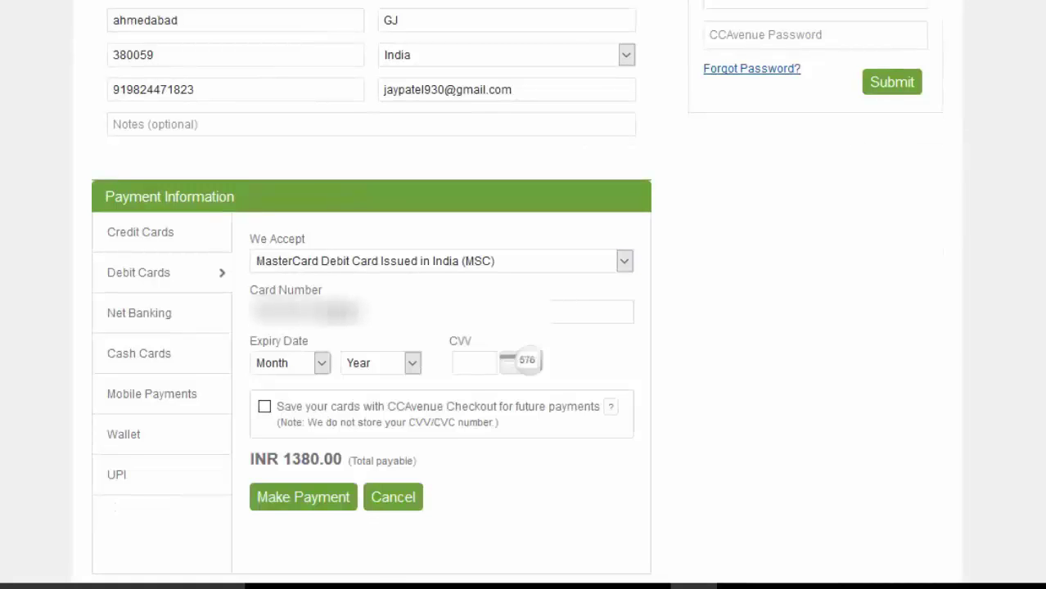
{"action": "left_click", "coordinate": [321, 363]}
{"action": "left_click", "coordinate": [280, 498]}
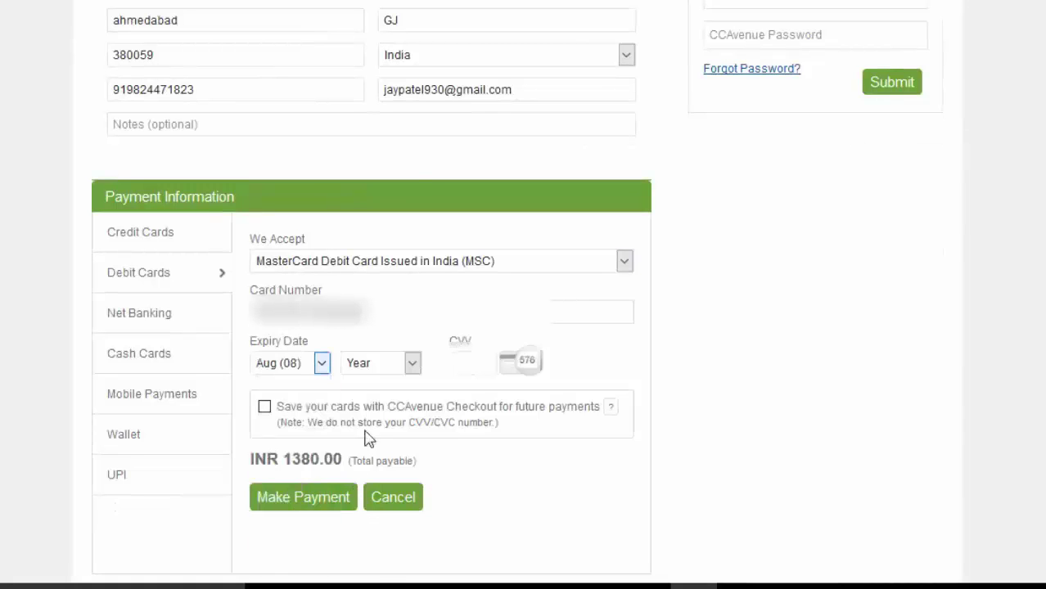
{"action": "left_click", "coordinate": [412, 364]}
{"action": "left_click", "coordinate": [368, 184]}
{"action": "left_click", "coordinate": [462, 363]}
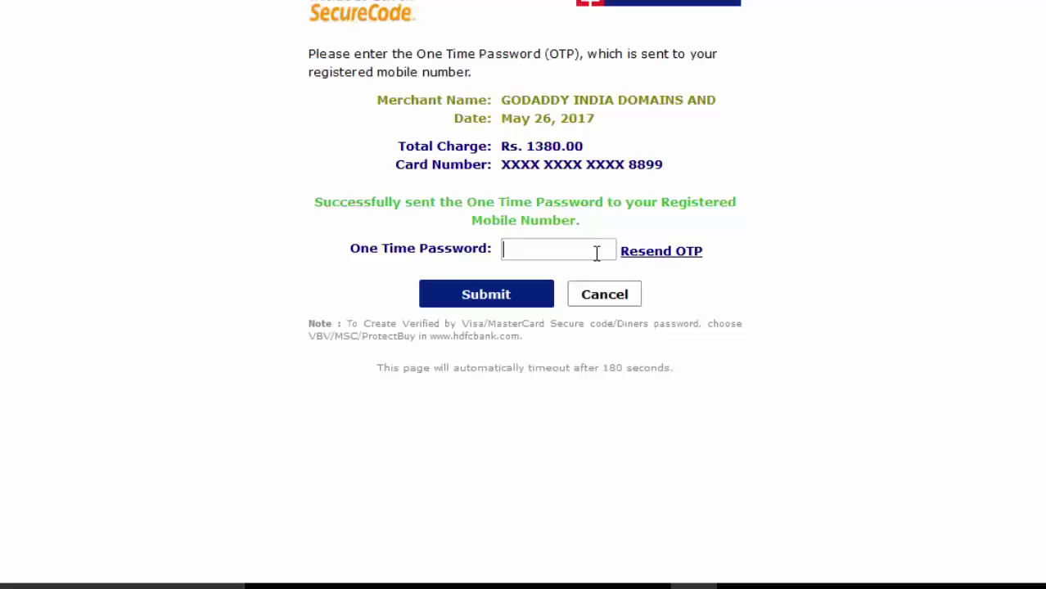
Authorise the payment with the OTP and start a new cPanel setup for bestfashionphotography.com.
{"action": "left_click", "coordinate": [552, 299]}
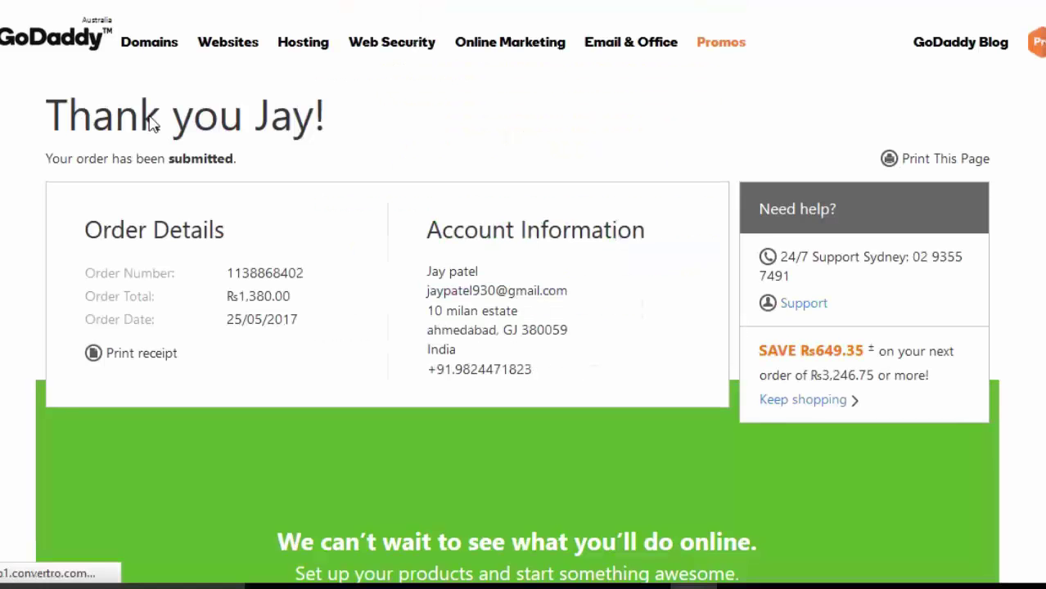
{"action": "scroll", "coordinate": [151, 121], "scroll_direction": "down", "scroll_amount": 5}
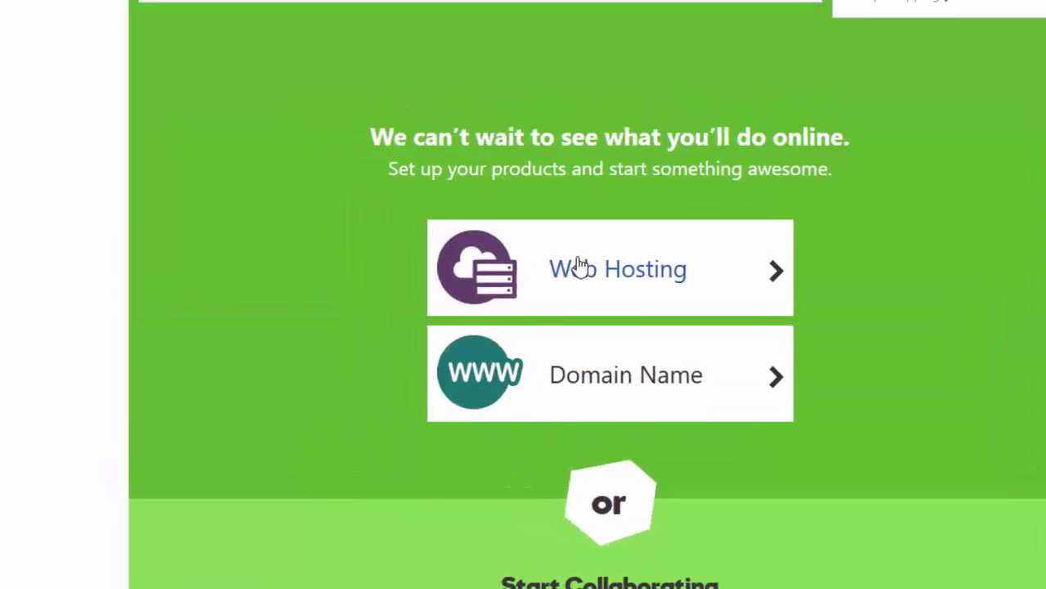
{"action": "left_click", "coordinate": [578, 267]}
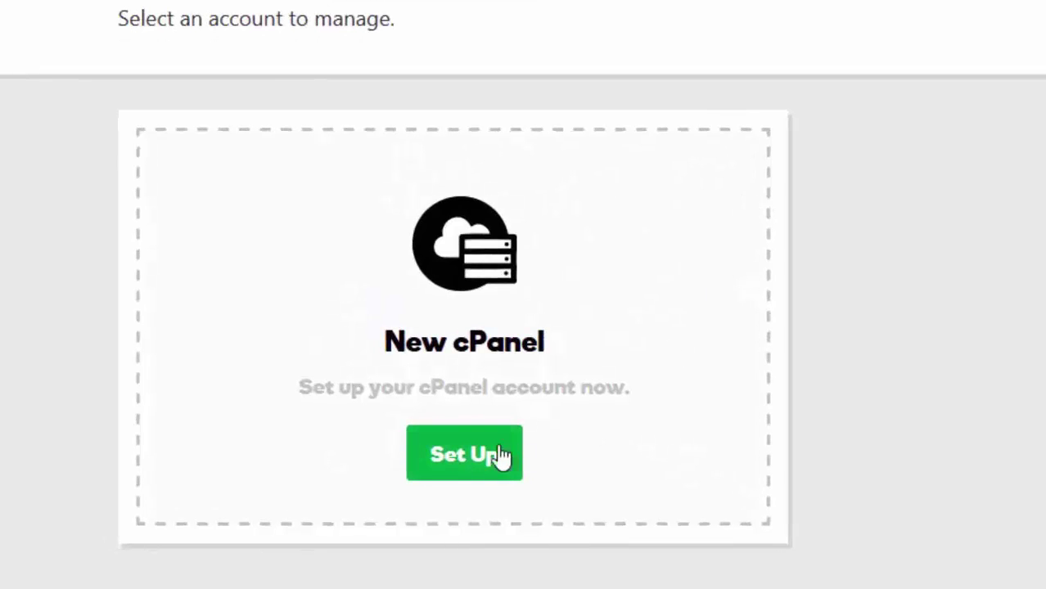
{"action": "left_click", "coordinate": [474, 455]}
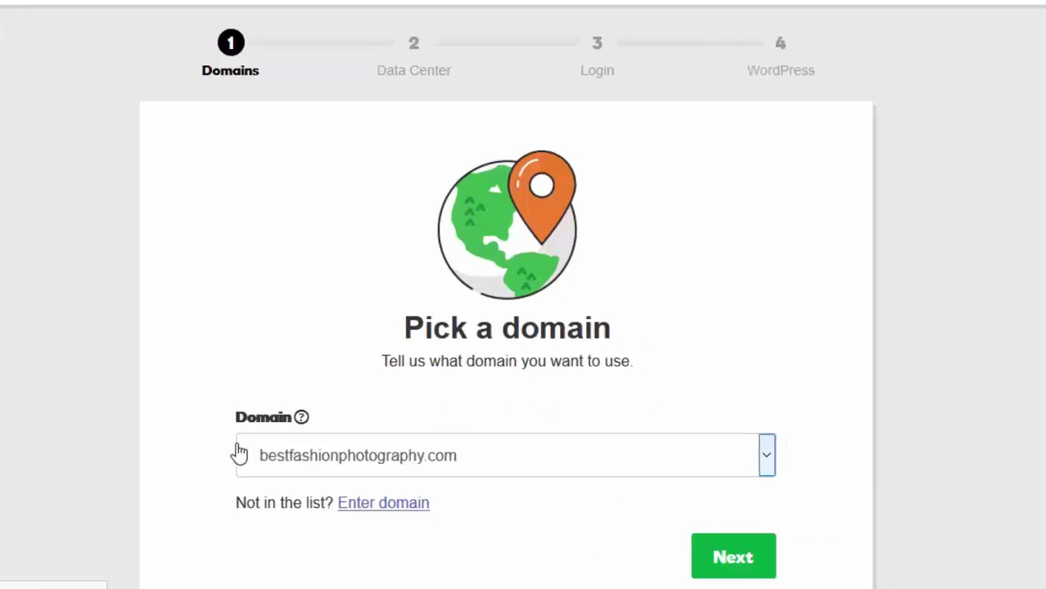
{"action": "scroll", "coordinate": [239, 453], "scroll_direction": "down", "scroll_amount": 1}
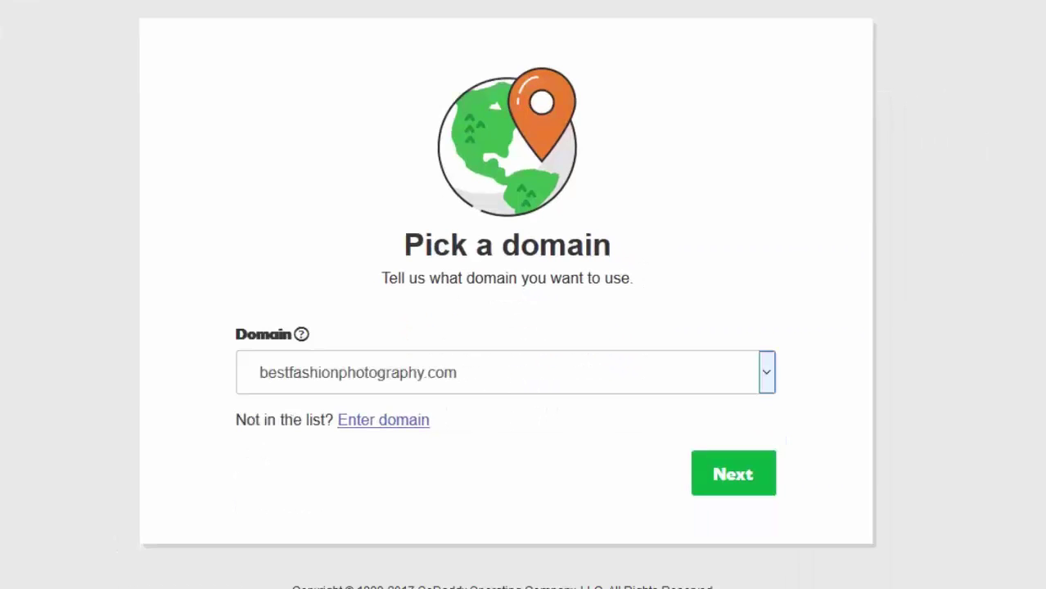
{"action": "left_click", "coordinate": [734, 475]}
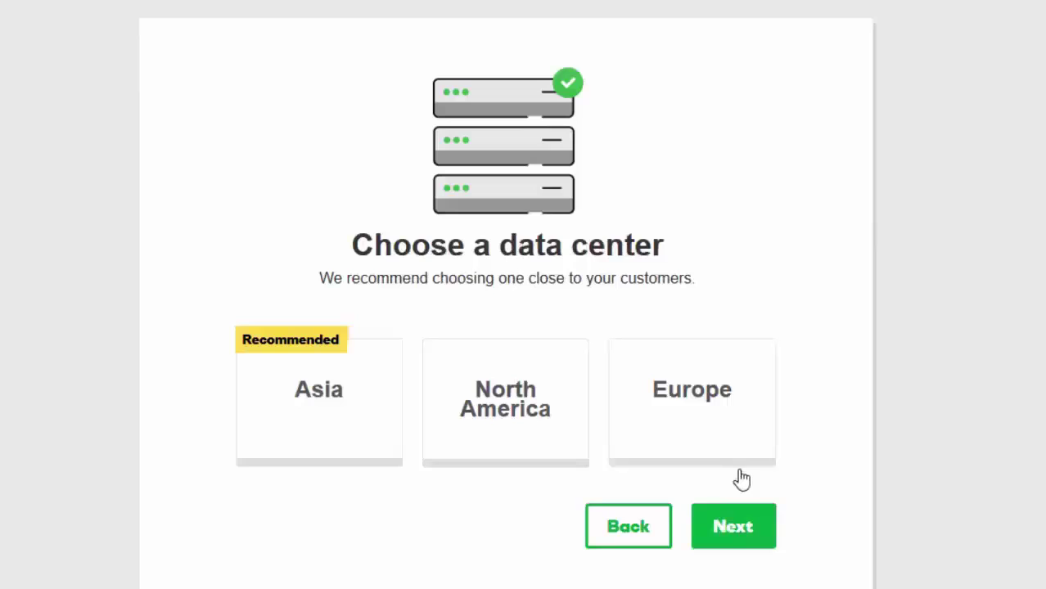
Choose the Asia data center and create the cPanel login with a generated strong password.
{"action": "left_click", "coordinate": [360, 418]}
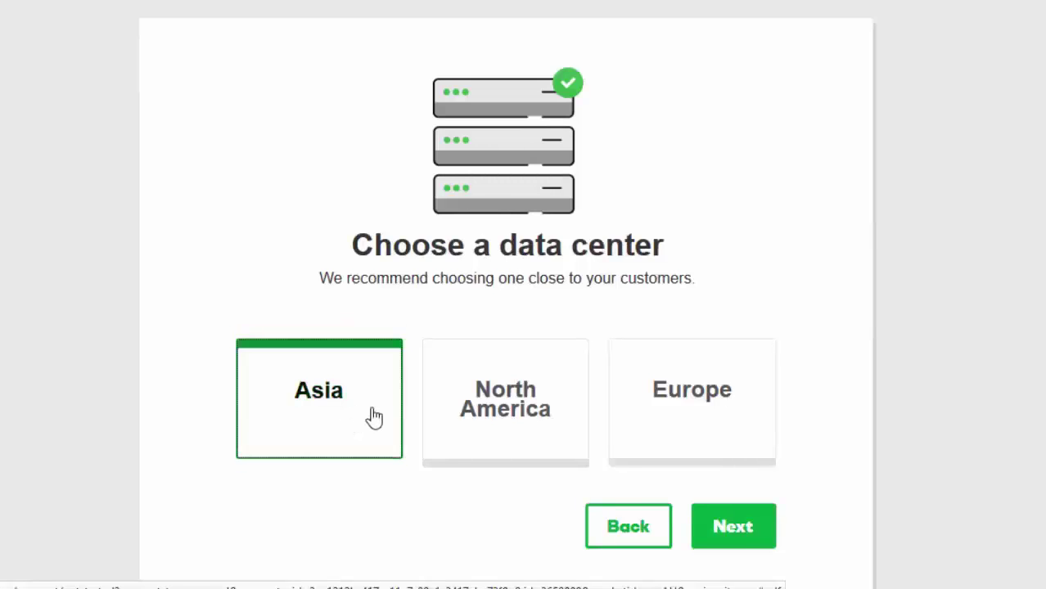
{"action": "left_click", "coordinate": [739, 529]}
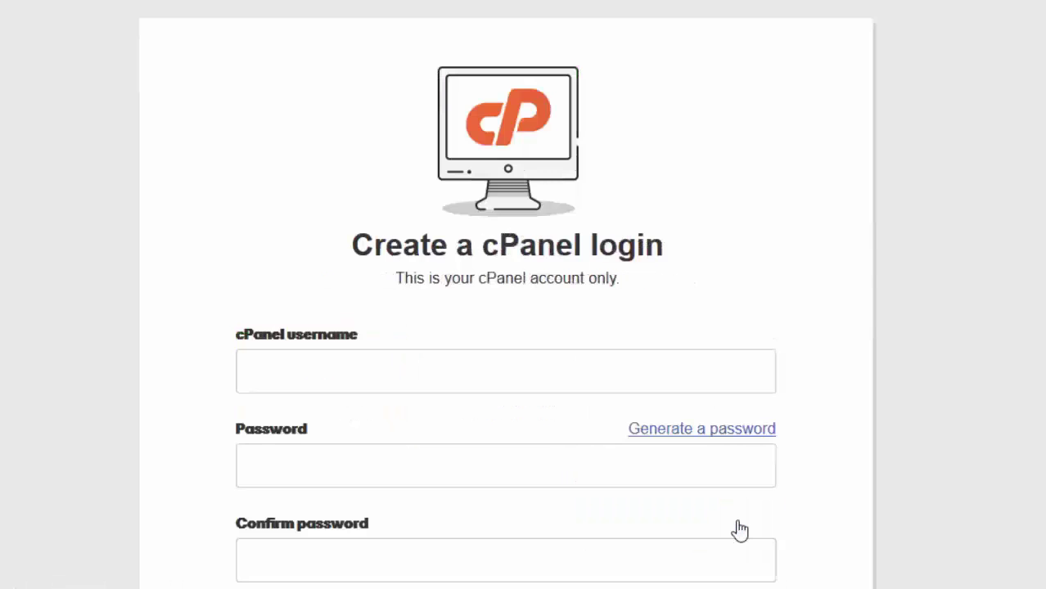
{"action": "scroll", "coordinate": [980, 245], "scroll_direction": "down", "scroll_amount": 2}
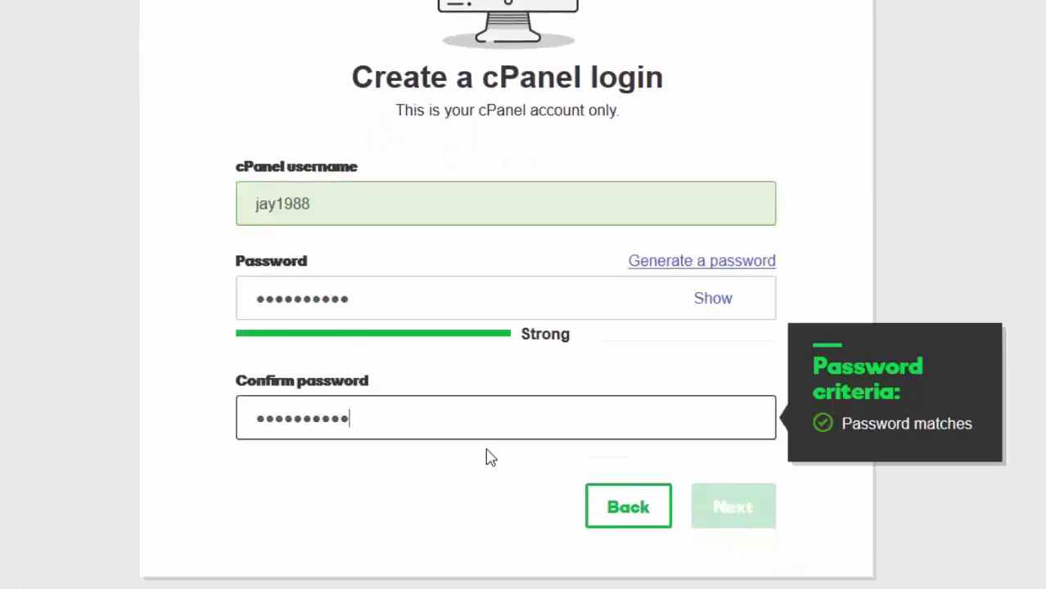
{"action": "scroll", "coordinate": [573, 327], "scroll_direction": "down", "scroll_amount": 1}
{"action": "left_click", "coordinate": [678, 190]}
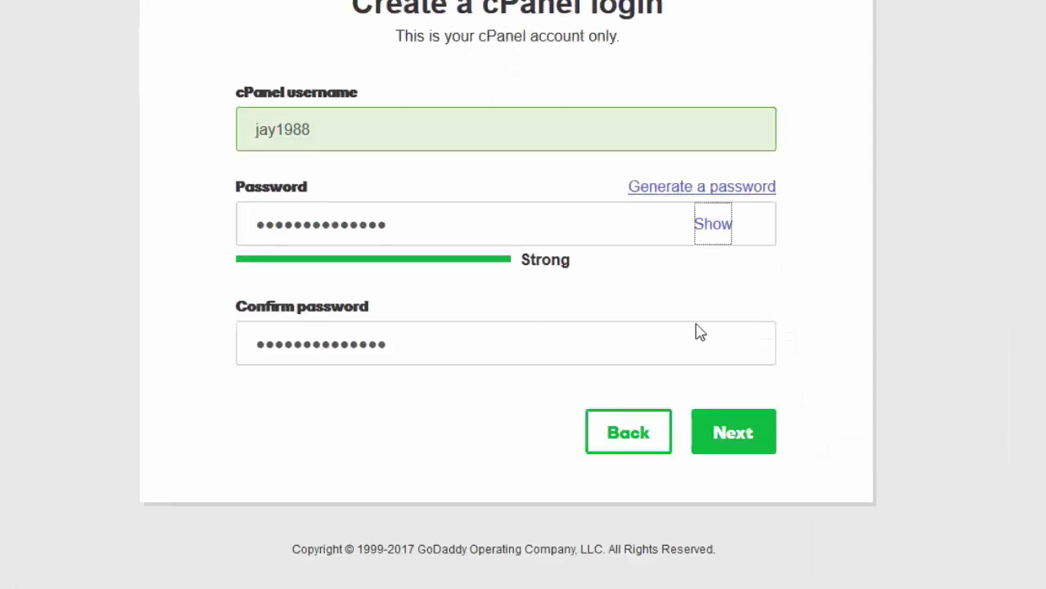
{"action": "left_click", "coordinate": [731, 439]}
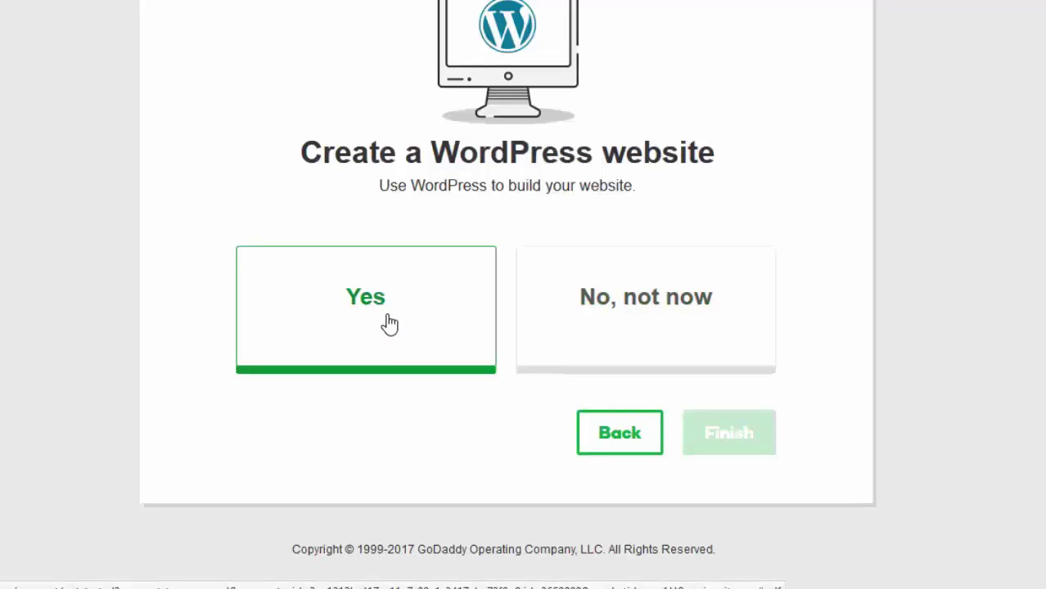
Opt to create a WordPress website, set its admin password, and finish the cPanel setup.
{"action": "left_click", "coordinate": [389, 325]}
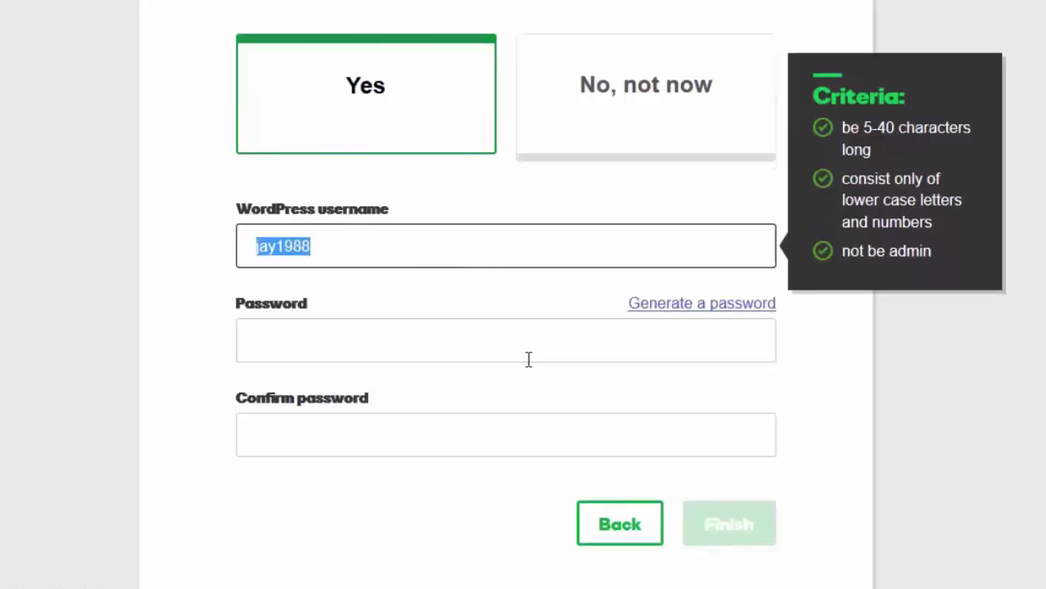
{"action": "left_click", "coordinate": [529, 352]}
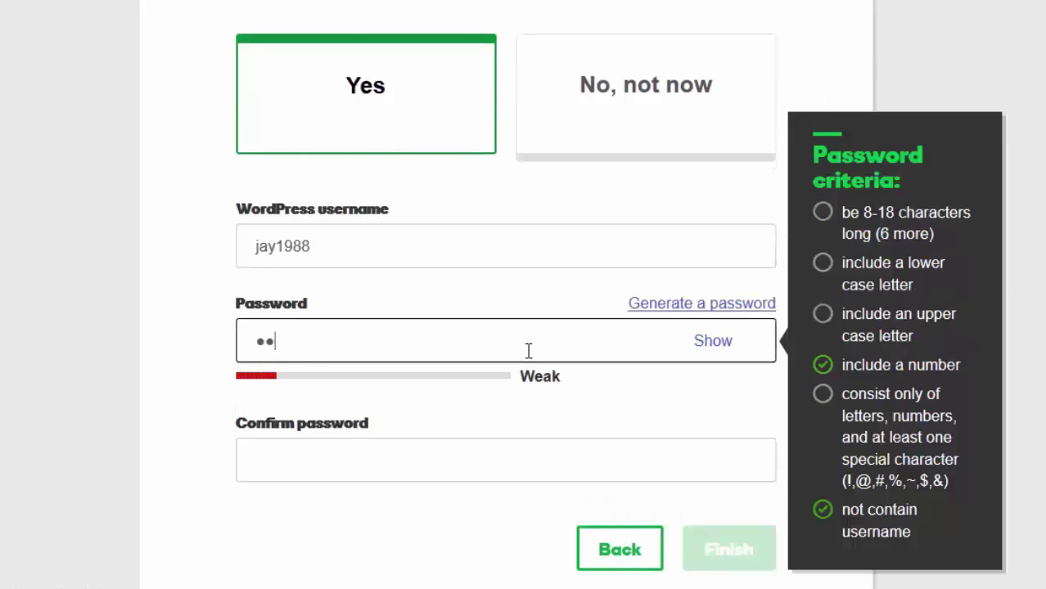
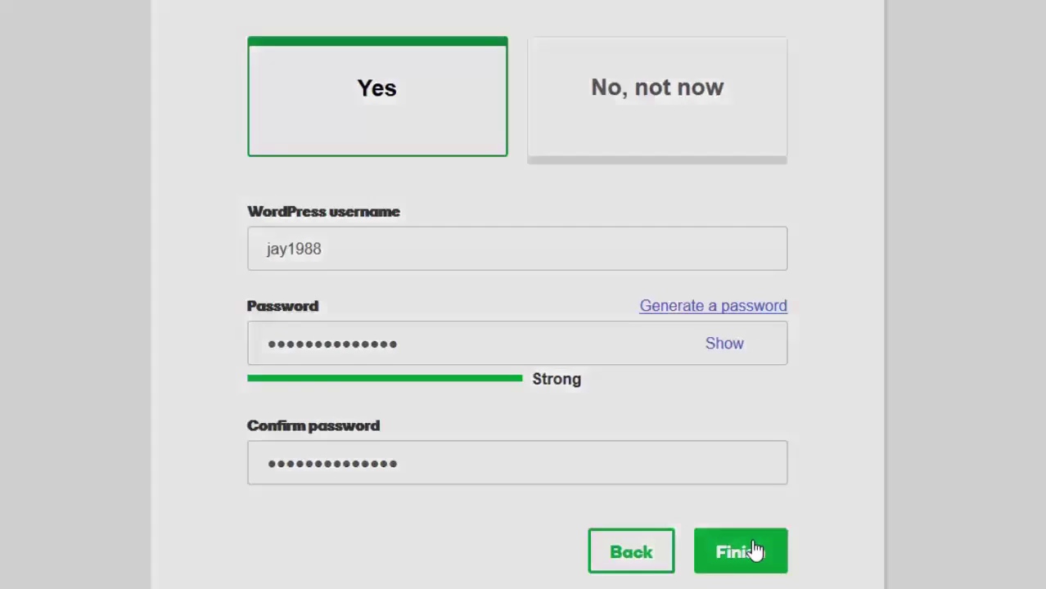
{"action": "left_click", "coordinate": [740, 549]}
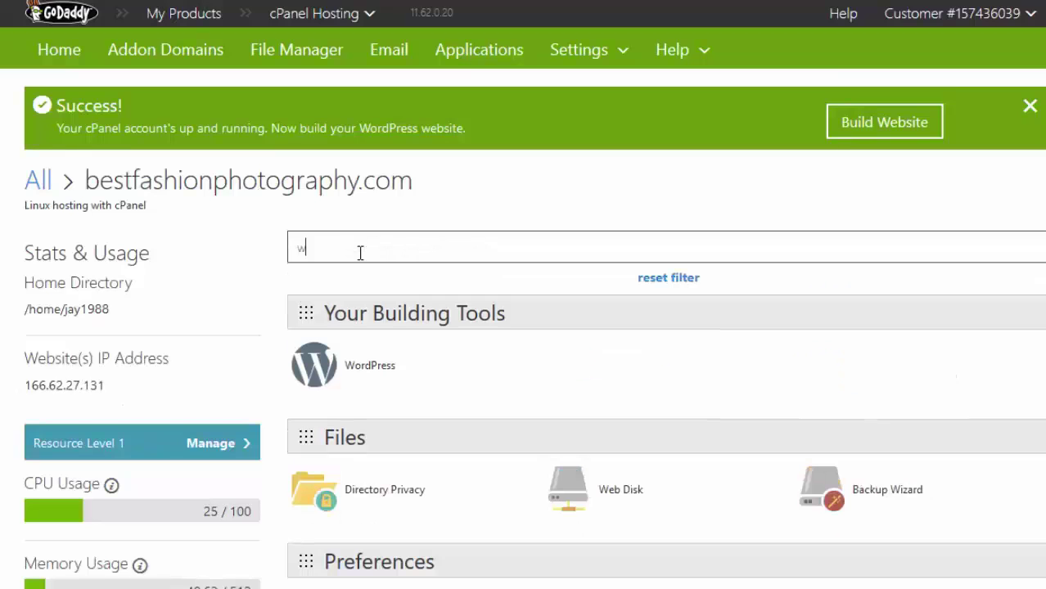
Search the cPanel tools for 'wordpress' and open the WordPress building tool.
{"action": "key", "text": "BackSpace"}
{"action": "type", "text": "wo"}
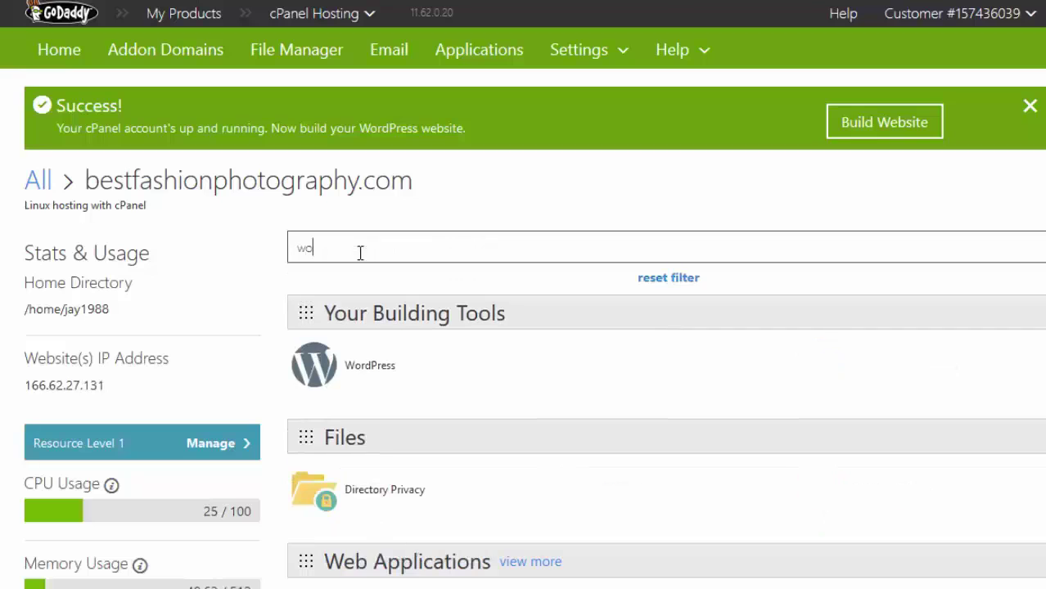
{"action": "type", "text": "rdpress"}
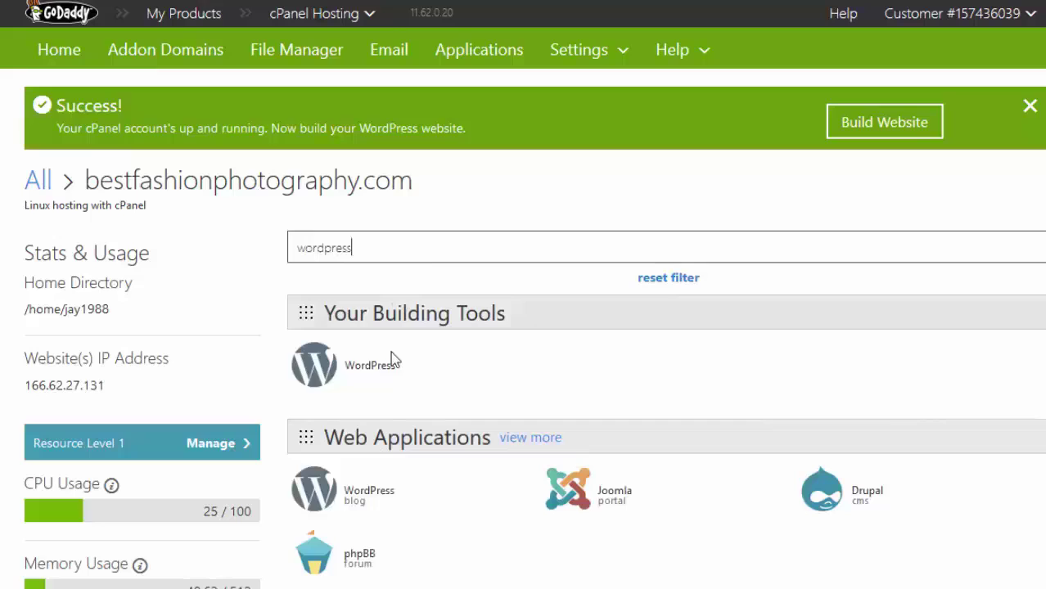
{"action": "left_click", "coordinate": [376, 374]}
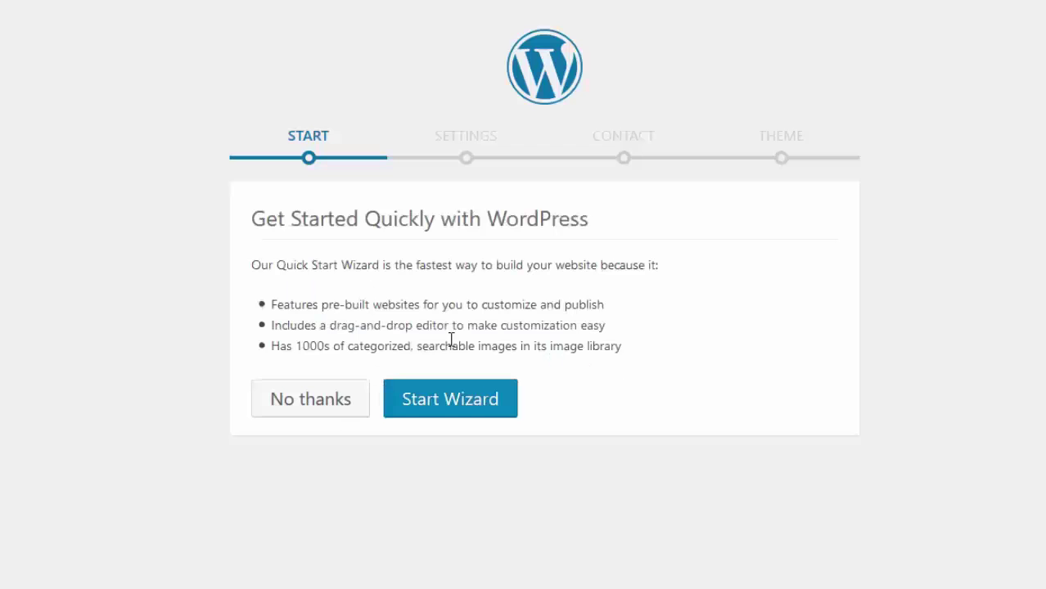
Skip the Quick Start Wizard to land on the WordPress admin Dashboard.
{"action": "left_click", "coordinate": [339, 411]}
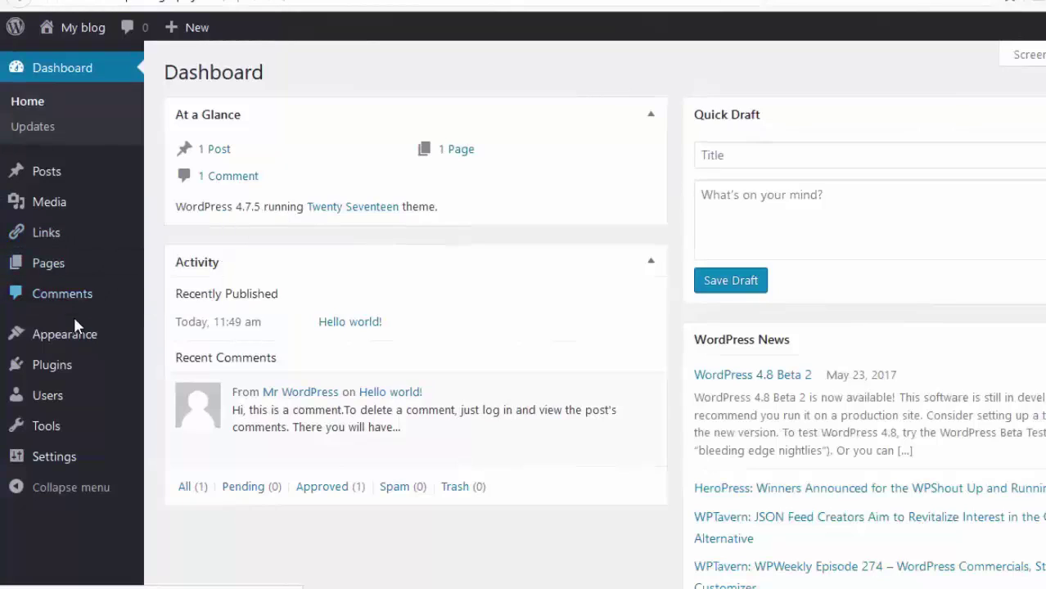
{"action": "mouse_move", "coordinate": [78, 334]}
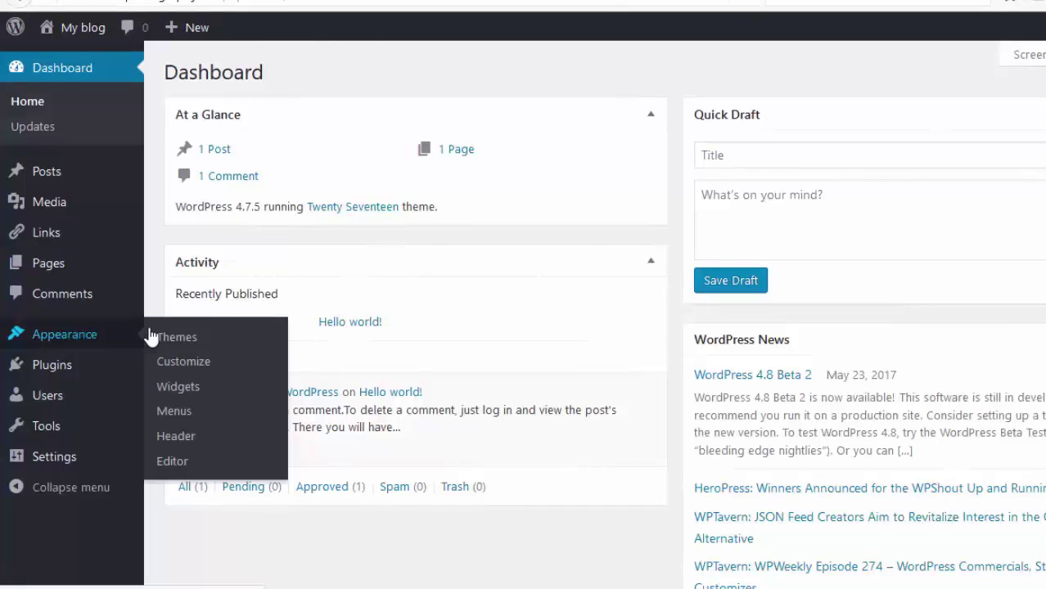
Go to Themes > Add New and search the theme directory for 'syd'.
{"action": "left_click", "coordinate": [174, 339]}
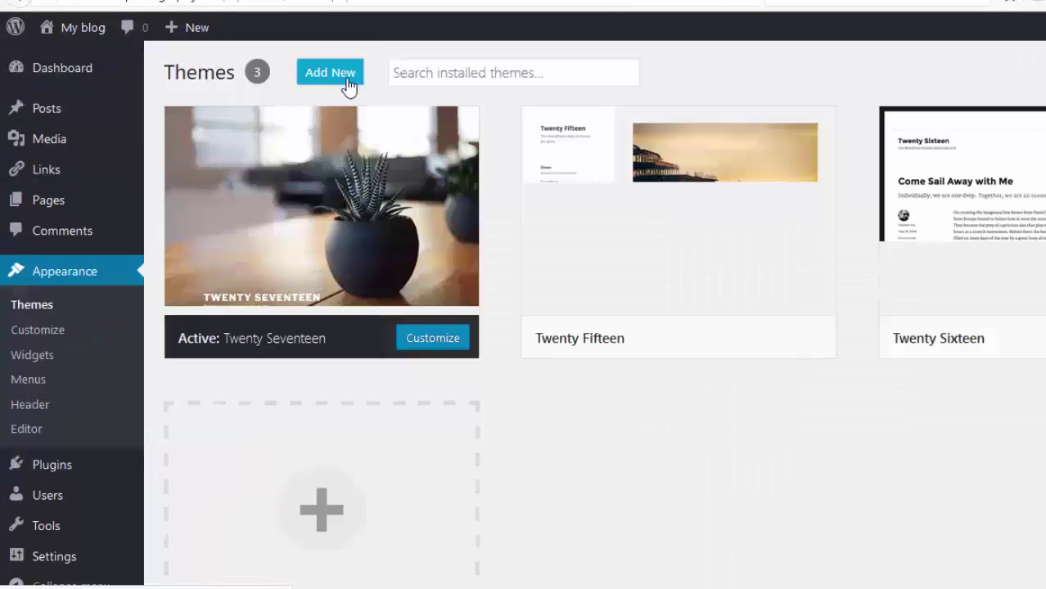
{"action": "left_click", "coordinate": [347, 82]}
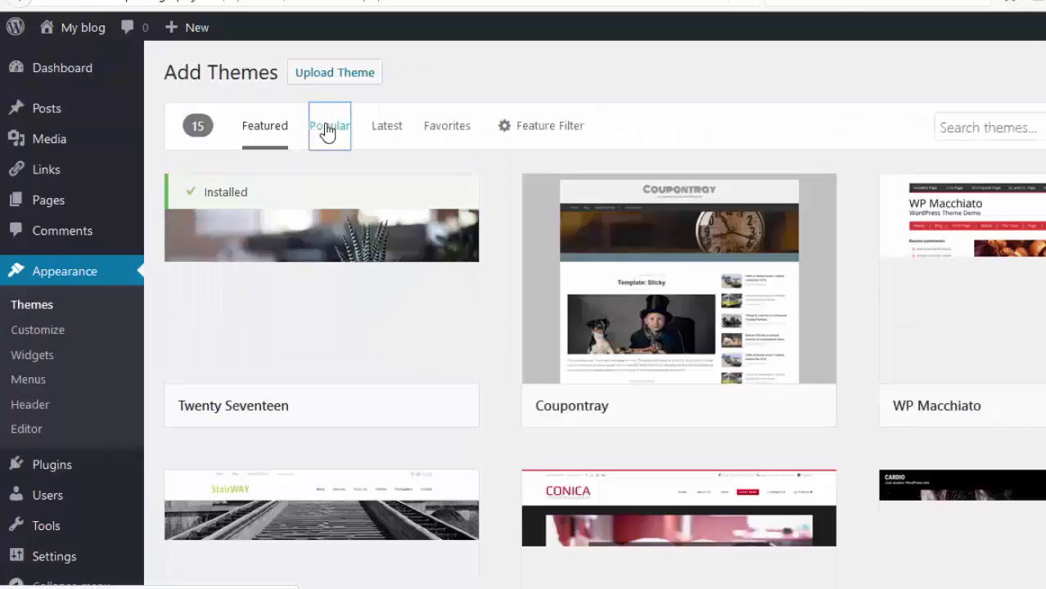
{"action": "left_click", "coordinate": [328, 128]}
{"action": "left_click", "coordinate": [990, 128]}
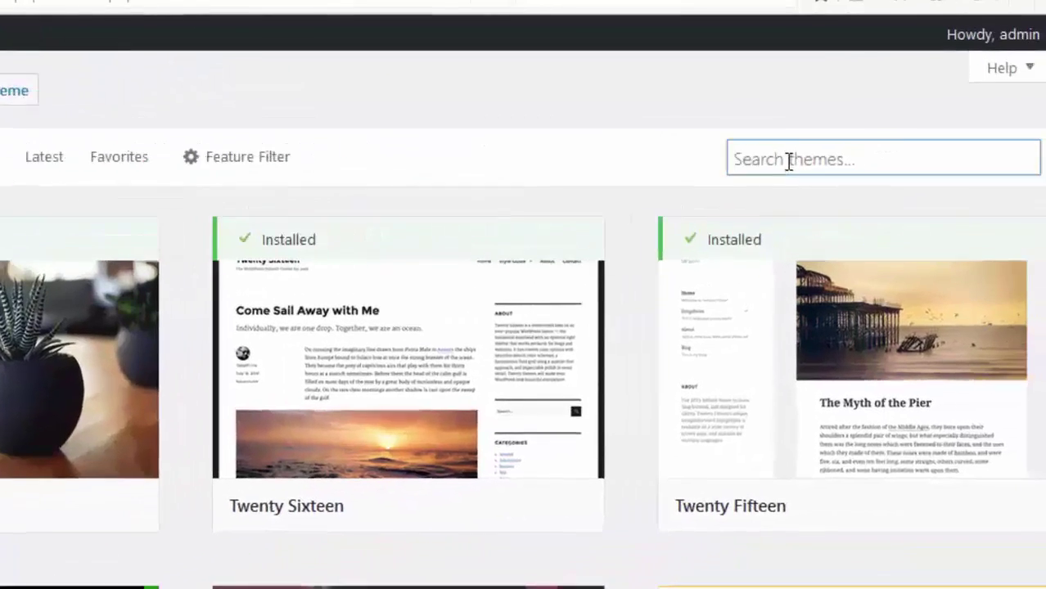
{"action": "type", "text": "syd"}
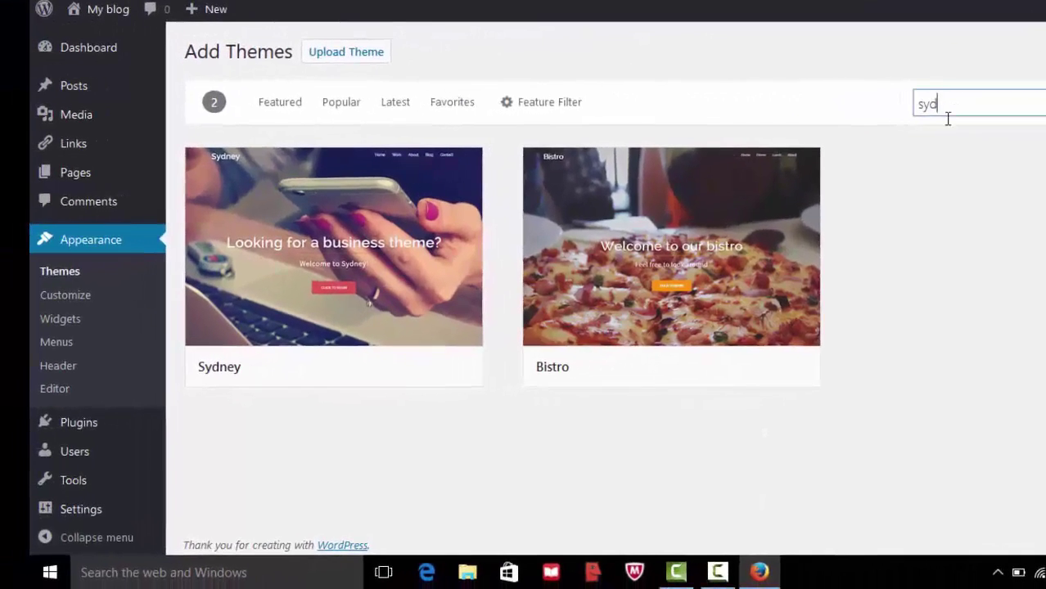
{"action": "mouse_move", "coordinate": [331, 246]}
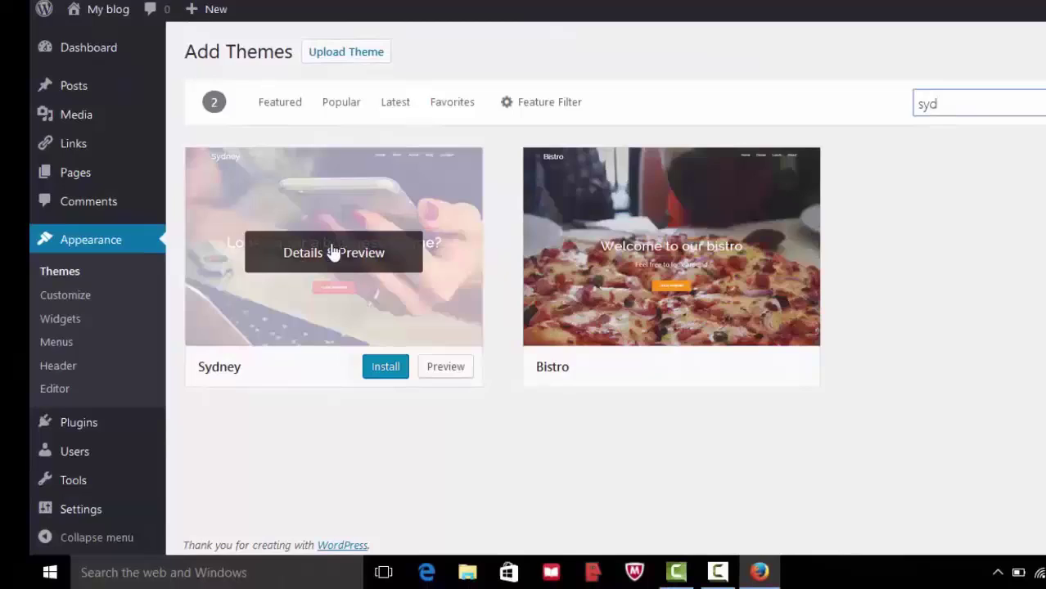
Install the Sydney theme from its Details & Preview sidebar and activate it.
{"action": "left_click", "coordinate": [334, 252]}
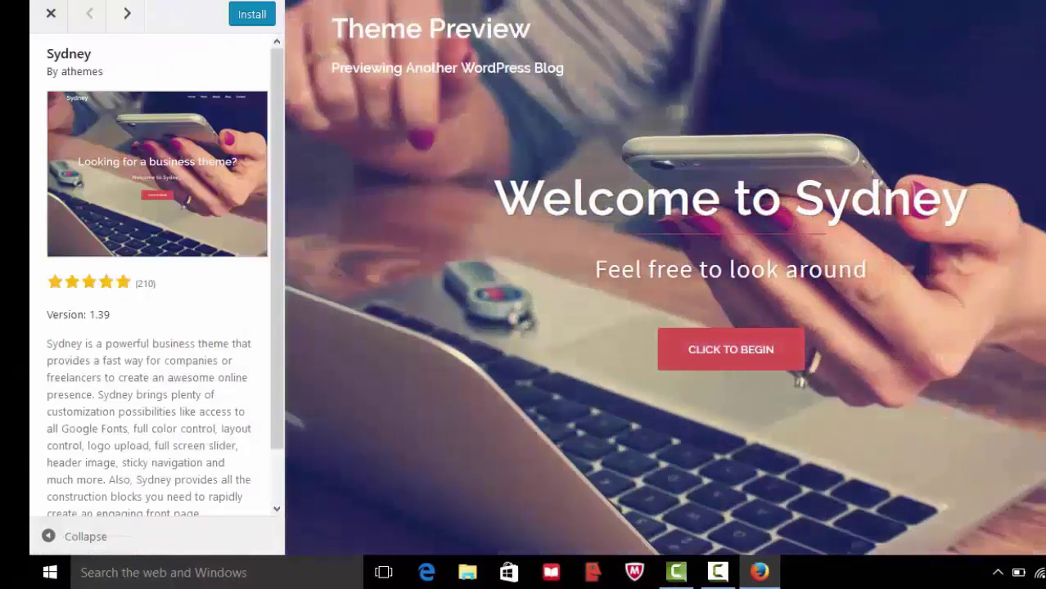
{"action": "scroll", "coordinate": [328, 148], "scroll_direction": "down", "scroll_amount": 10}
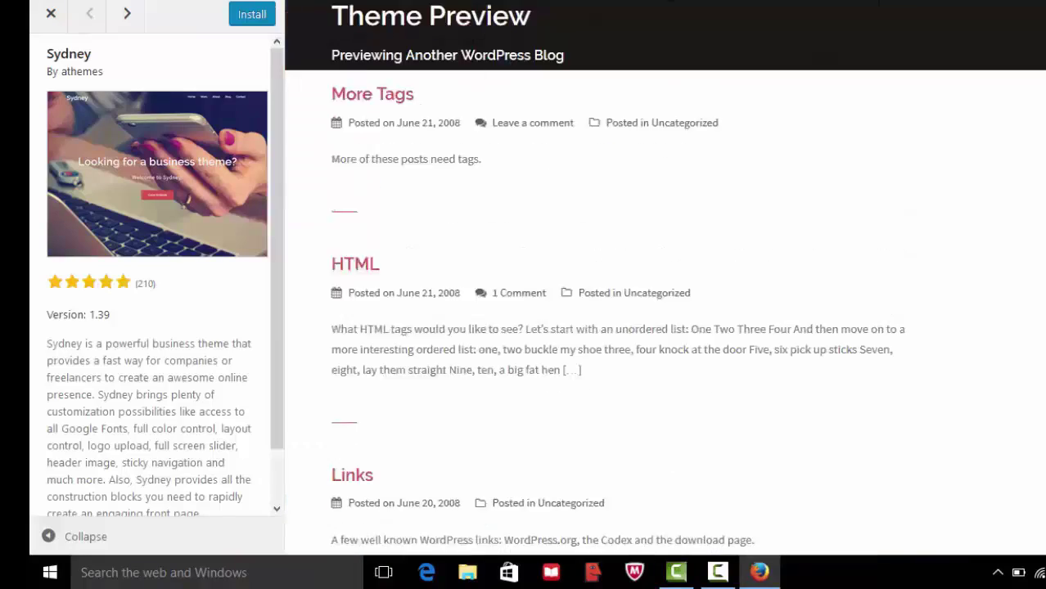
{"action": "scroll", "coordinate": [327, 148], "scroll_direction": "up", "scroll_amount": 15}
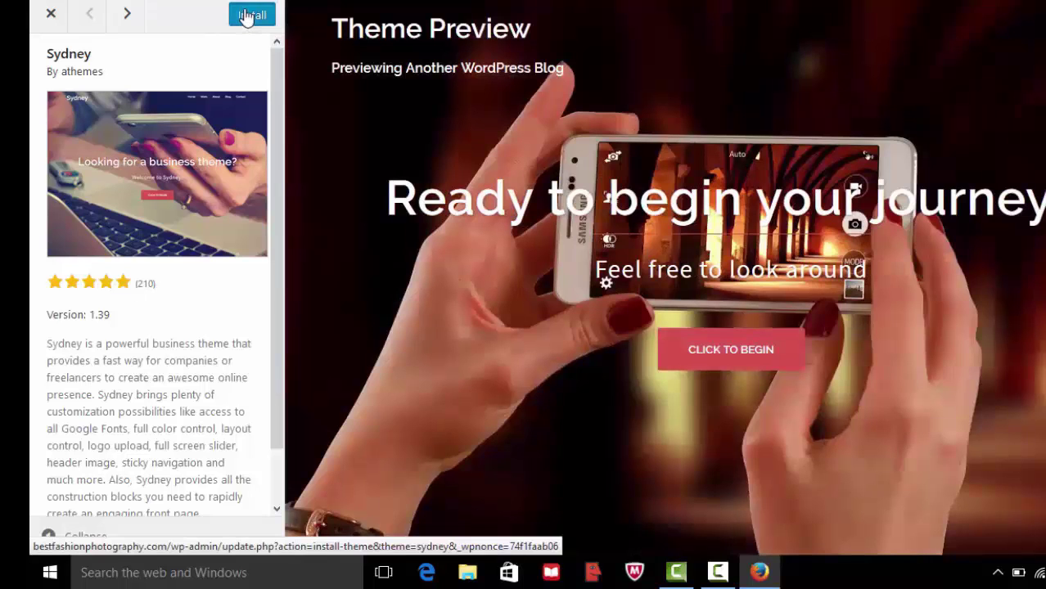
{"action": "left_click", "coordinate": [248, 16]}
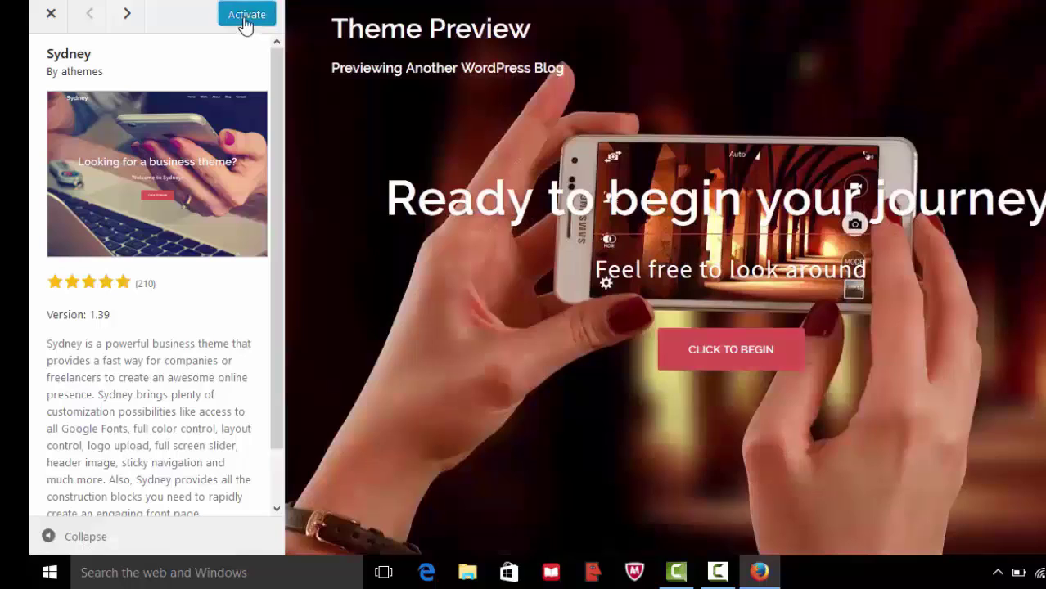
{"action": "left_click", "coordinate": [243, 18]}
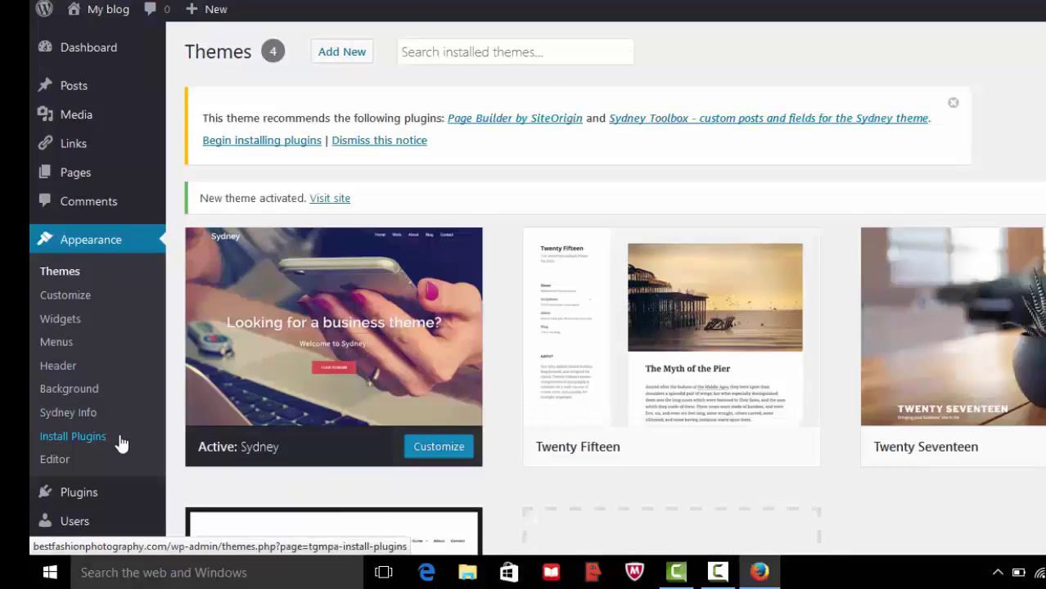
Visit the My blog front page to see Sydney's 'Welcome to Sydney' header slider.
{"action": "scroll", "coordinate": [121, 442], "scroll_direction": "down", "scroll_amount": 2}
{"action": "mouse_move", "coordinate": [82, 15]}
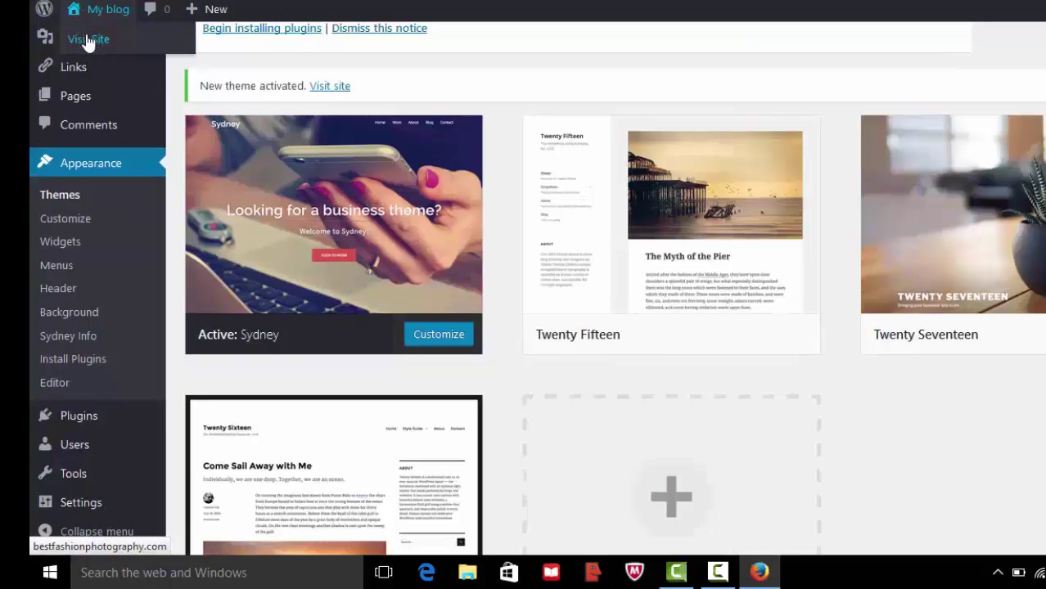
{"action": "left_click", "coordinate": [88, 40]}
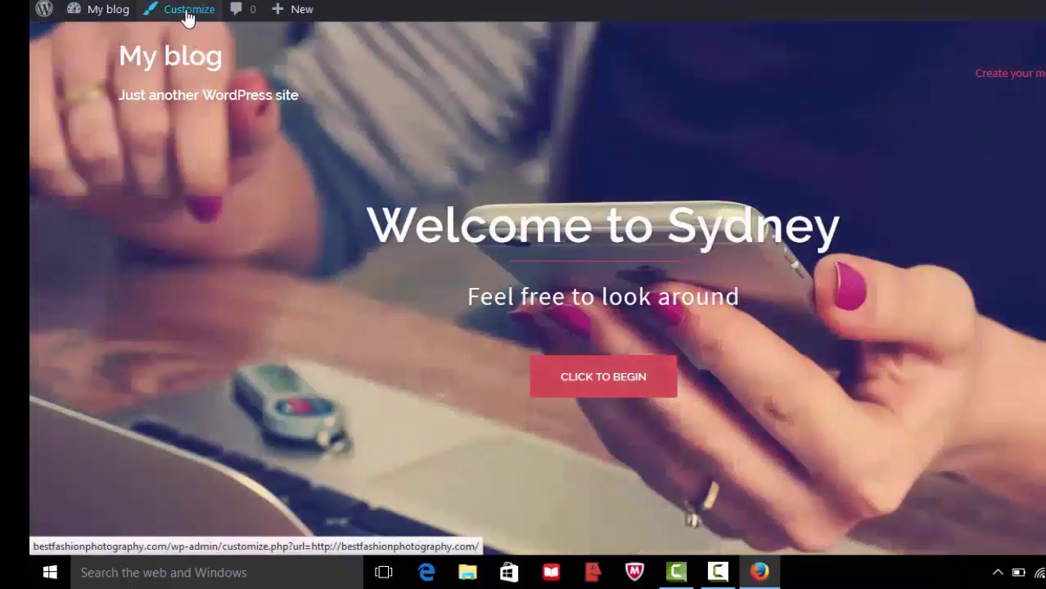
In the Customizer, change the site title from 'My blog' to 'Best Photography' and delete the tagline.
{"action": "left_click", "coordinate": [188, 17]}
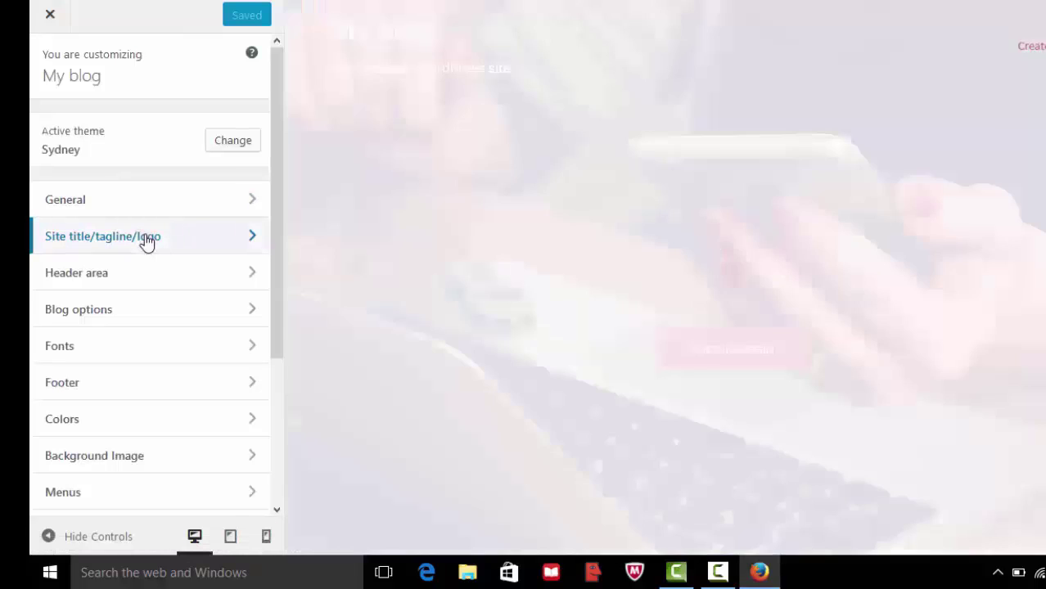
{"action": "left_click", "coordinate": [148, 237]}
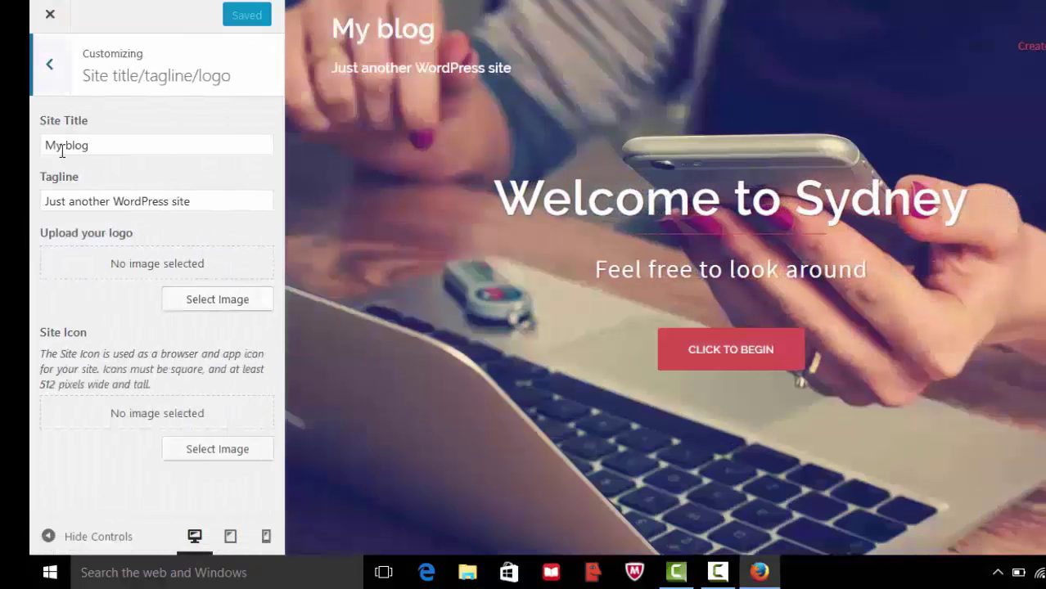
{"action": "left_click", "coordinate": [105, 149]}
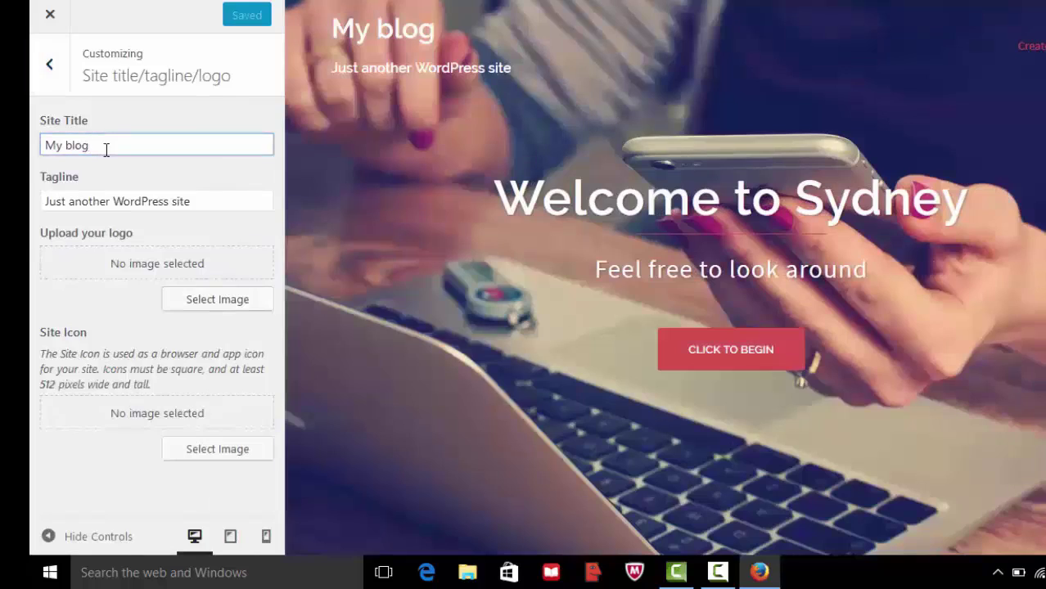
{"action": "key", "text": "BackSpace"}
{"action": "key", "text": "BackSpace"}
{"action": "key", "text": "BackSpace"}
{"action": "key", "text": "BackSpace"}
{"action": "key", "text": "BackSpace"}
{"action": "key", "text": "BackSpace"}
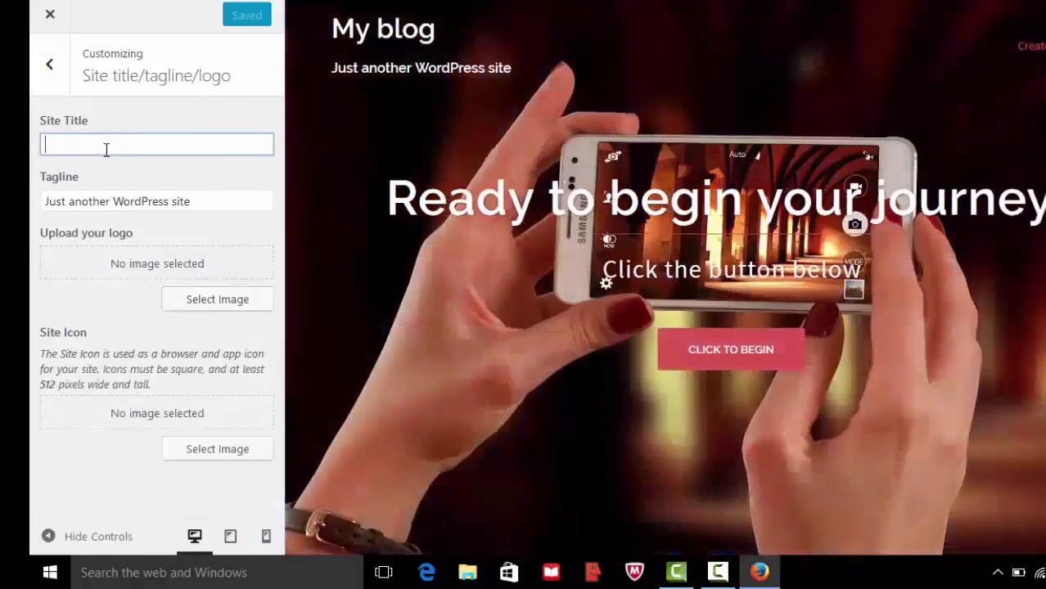
{"action": "type", "text": "B"}
{"action": "key", "text": "BackSpace"}
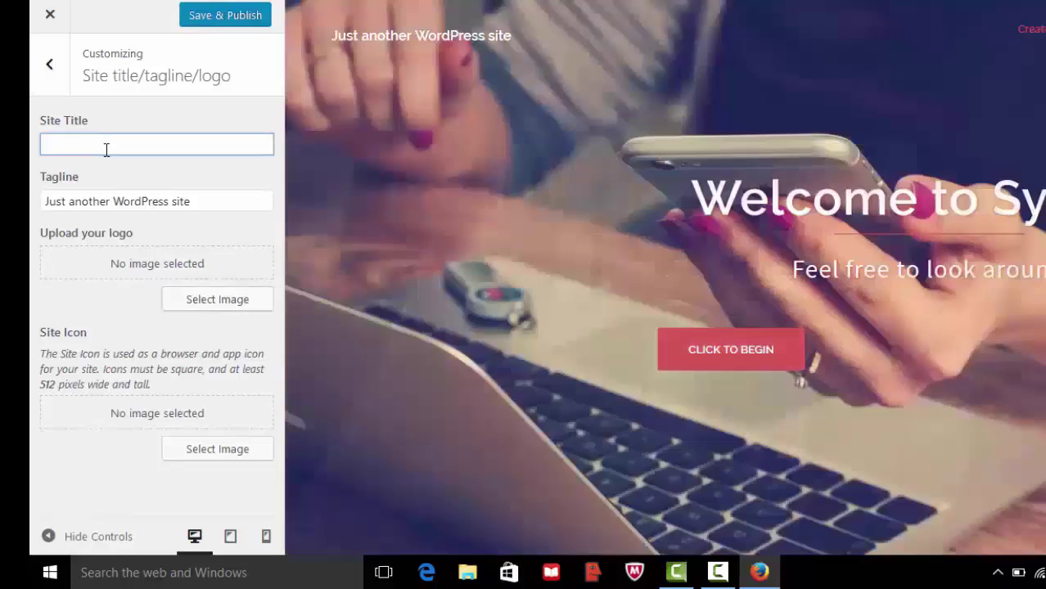
{"action": "type", "text": "Pho"}
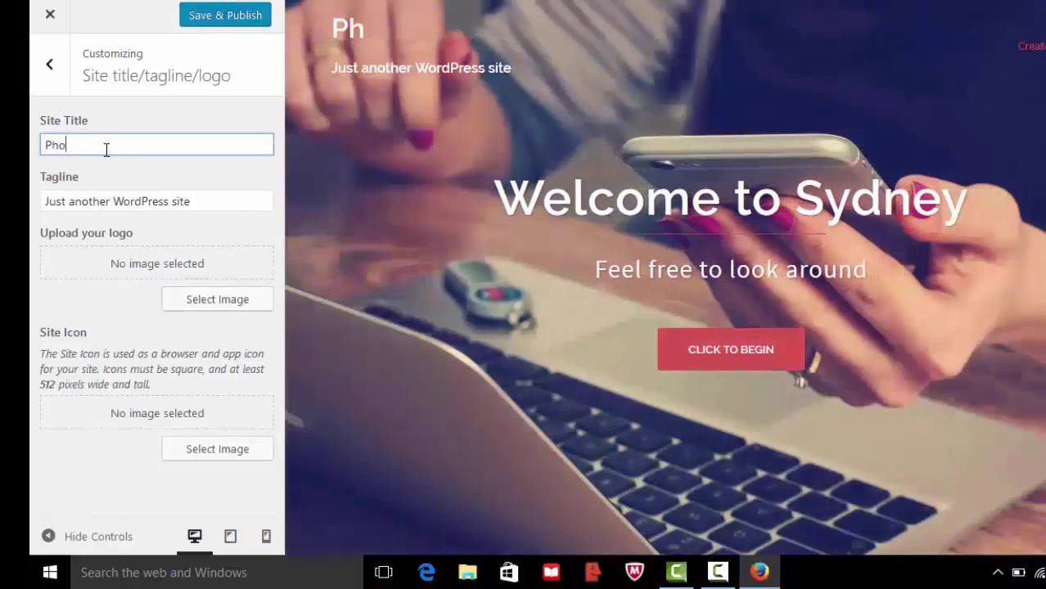
{"action": "type", "text": "to"}
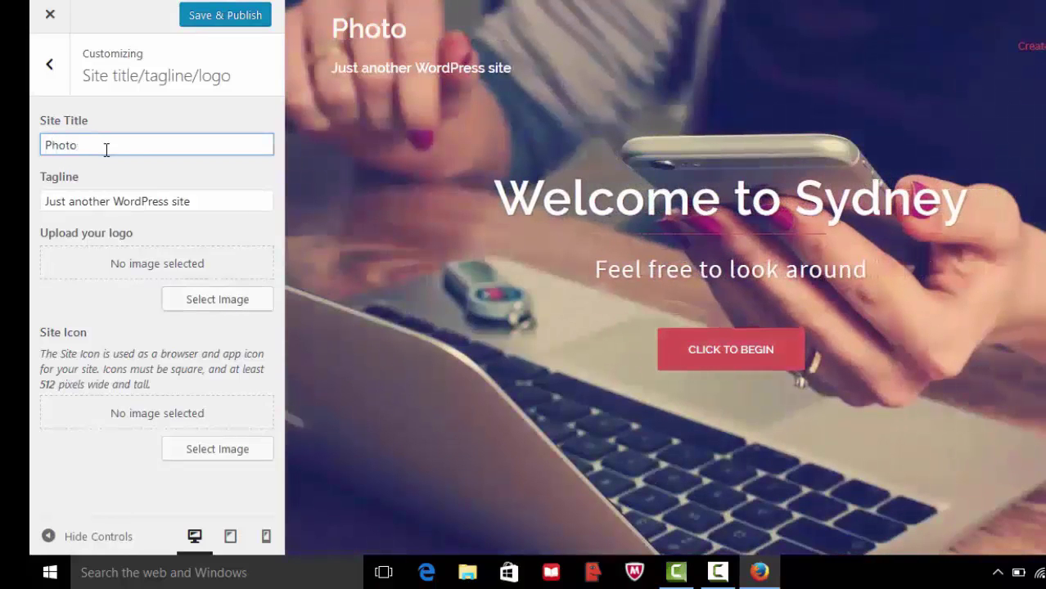
{"action": "type", "text": "grap"}
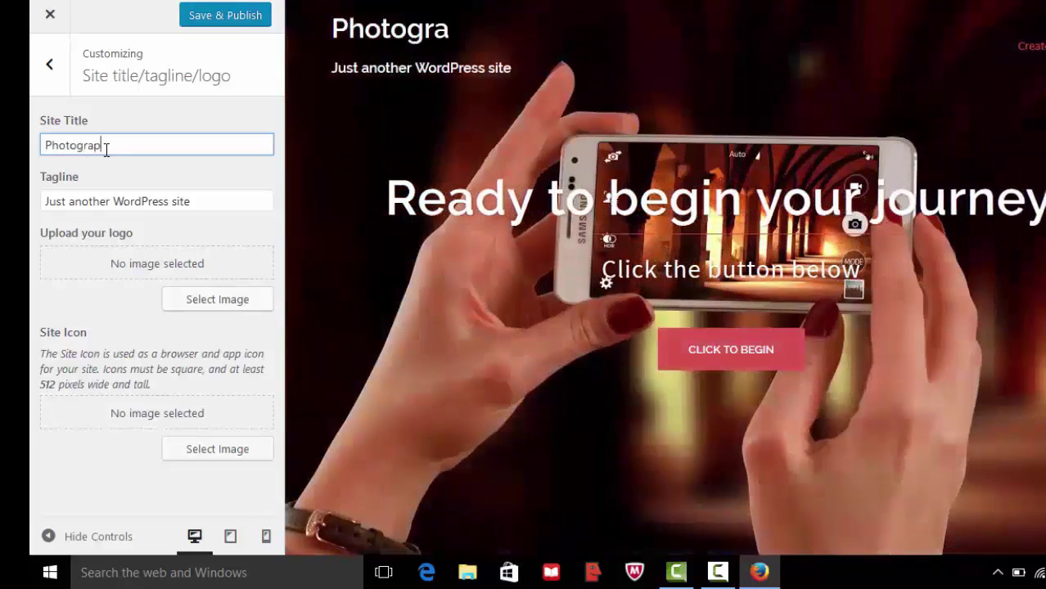
{"action": "type", "text": "hy"}
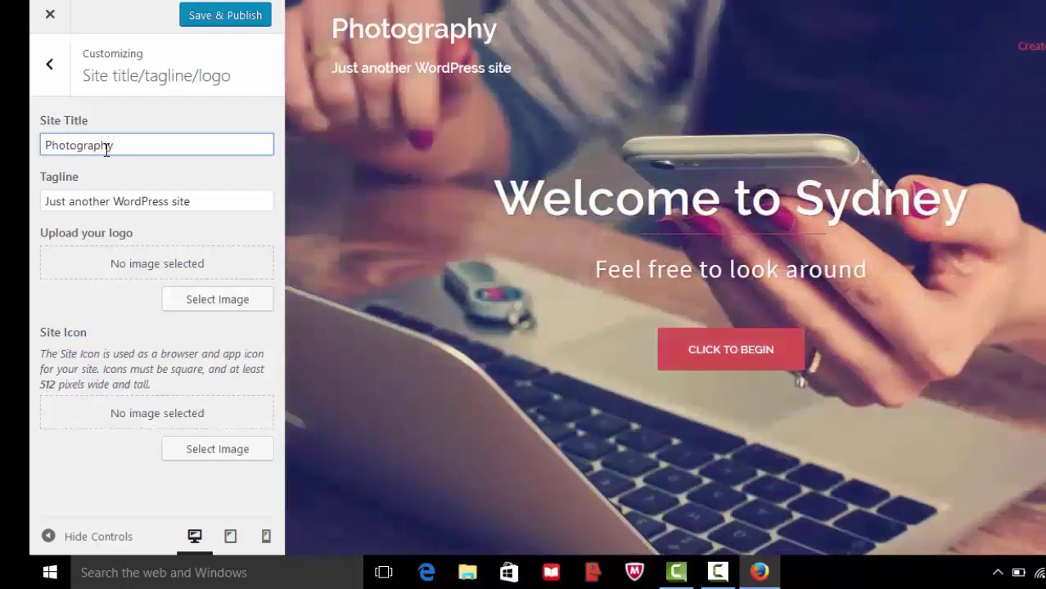
{"action": "key", "text": "Home"}
{"action": "type", "text": "Best"}
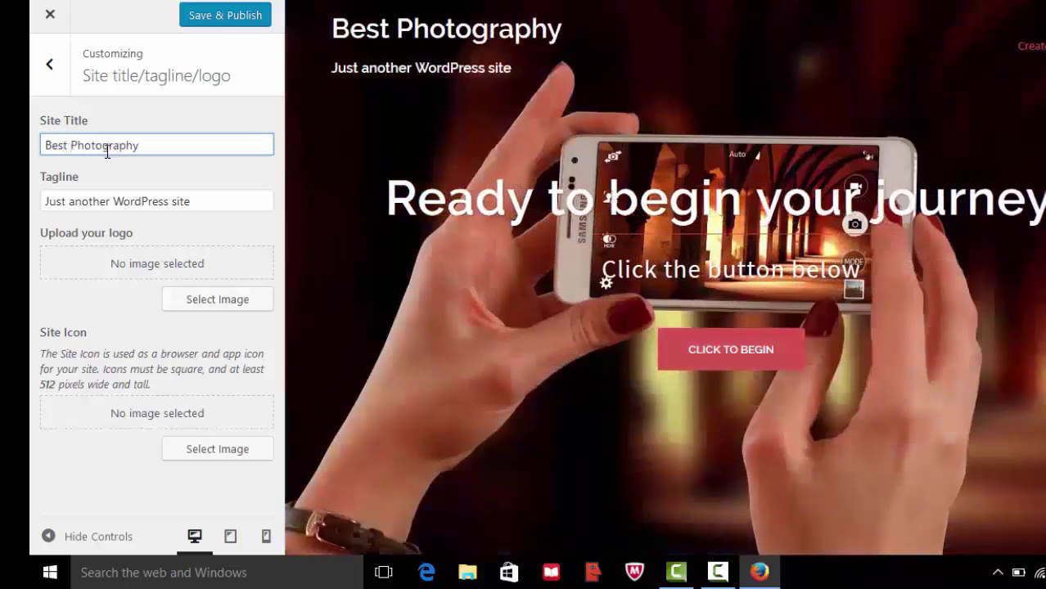
{"action": "left_click", "coordinate": [211, 200]}
{"action": "key", "text": "BackSpace"}
{"action": "key", "text": "BackSpace"}
{"action": "key", "text": "BackSpace"}
{"action": "key", "text": "BackSpace"}
{"action": "key", "text": "BackSpace"}
{"action": "key", "text": "BackSpace"}
{"action": "key", "text": "BackSpace"}
{"action": "key", "text": "BackSpace"}
{"action": "key", "text": "BackSpace"}
{"action": "key", "text": "BackSpace"}
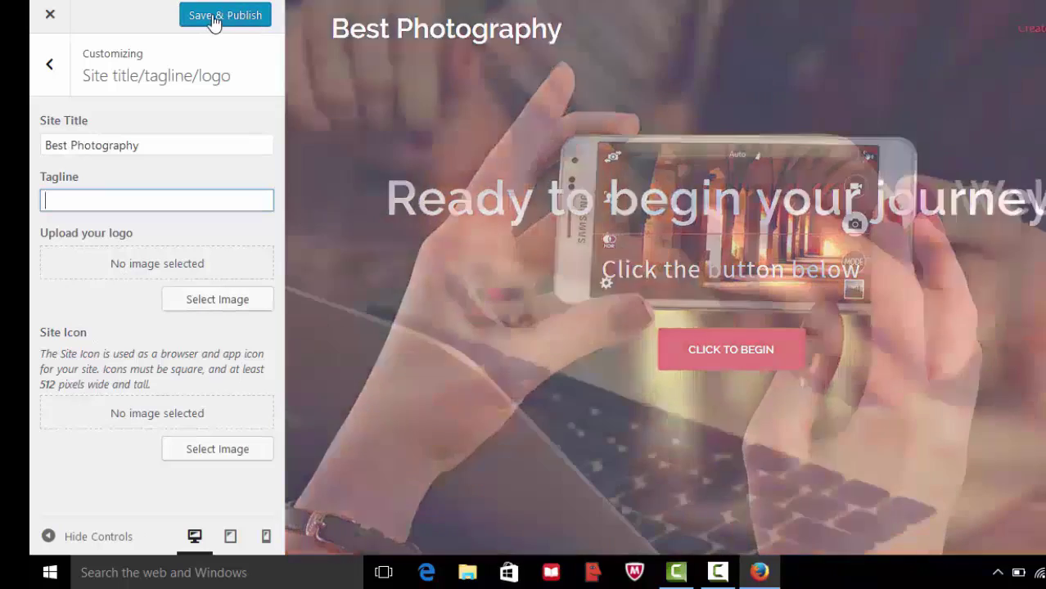
Publish the title and tagline changes and return to the main Customizer menu.
{"action": "left_click", "coordinate": [212, 22]}
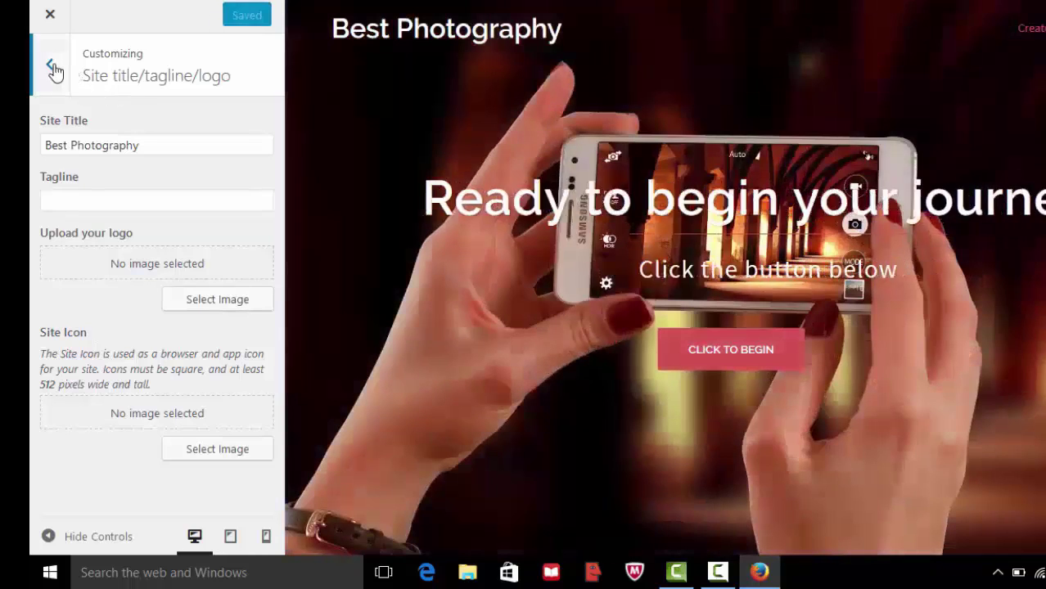
{"action": "left_click", "coordinate": [51, 66]}
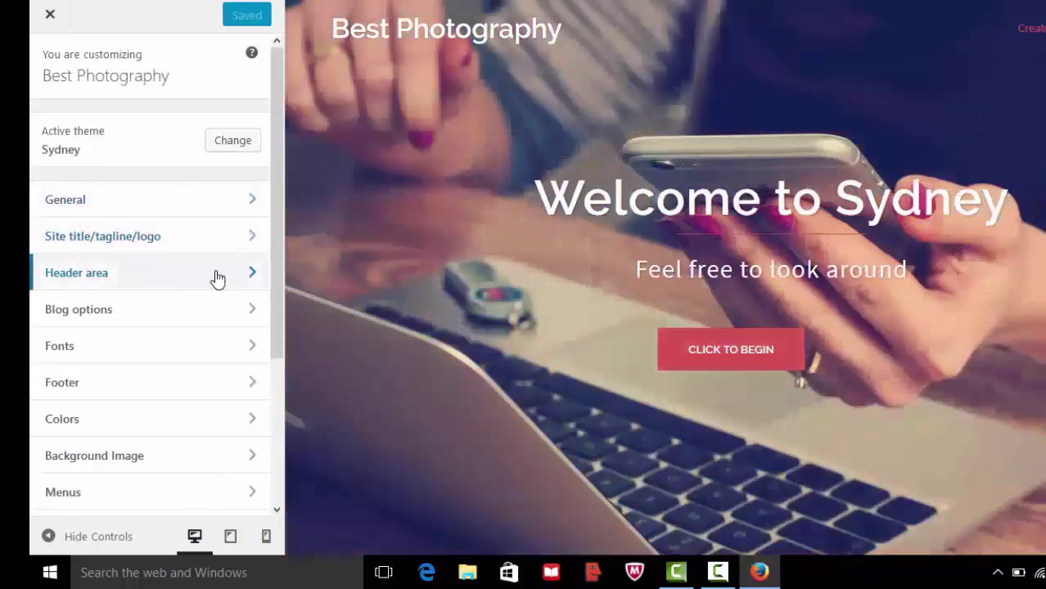
Upload the teal-eyed woman portrait and set it as the first Header Slider image.
{"action": "left_click", "coordinate": [217, 278]}
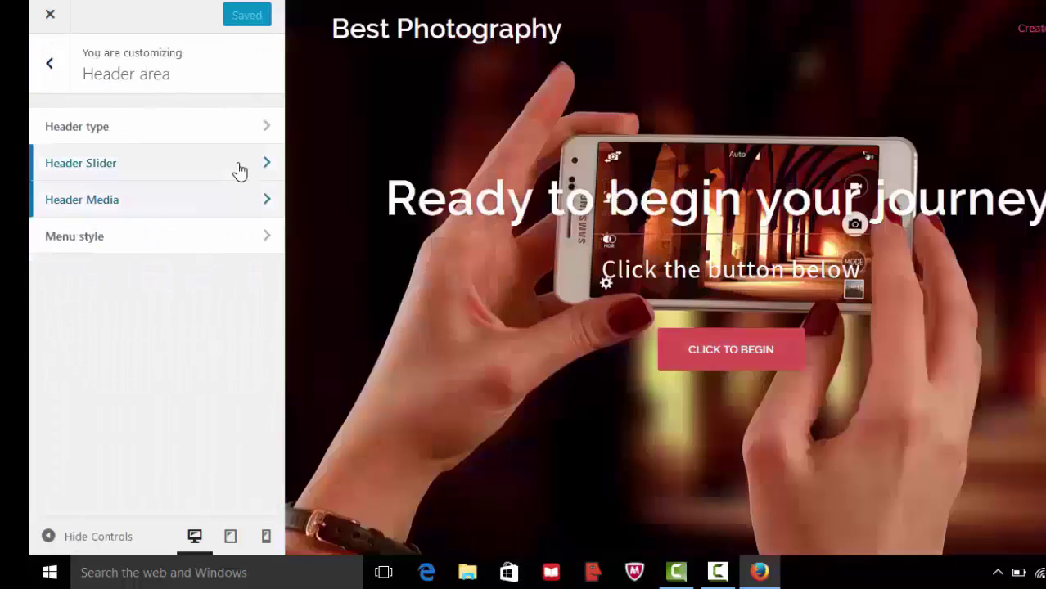
{"action": "left_click", "coordinate": [239, 168]}
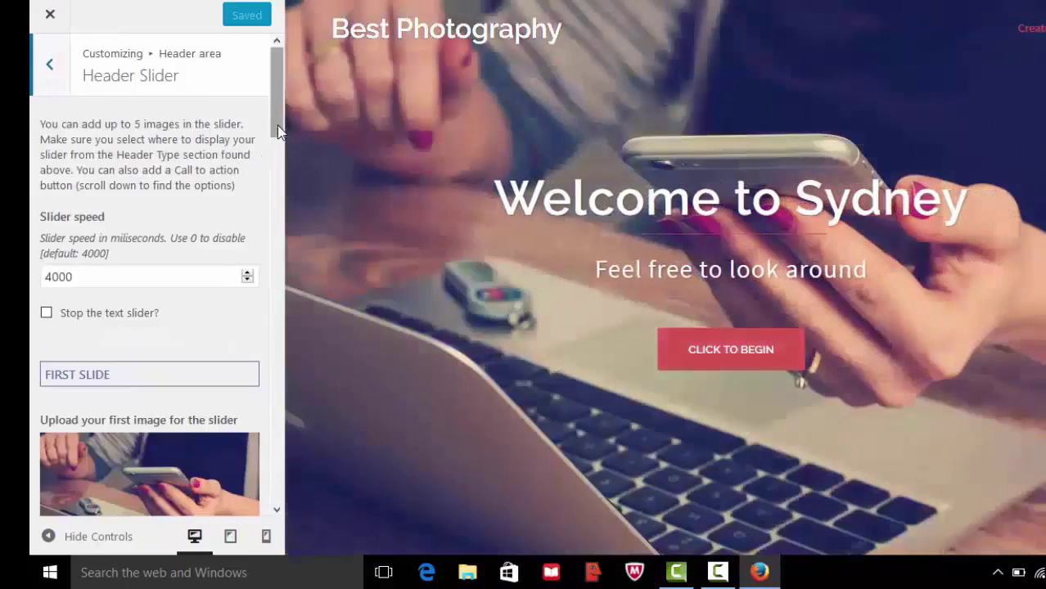
{"action": "left_click_drag", "start_coordinate": [278, 132], "coordinate": [291, 178]}
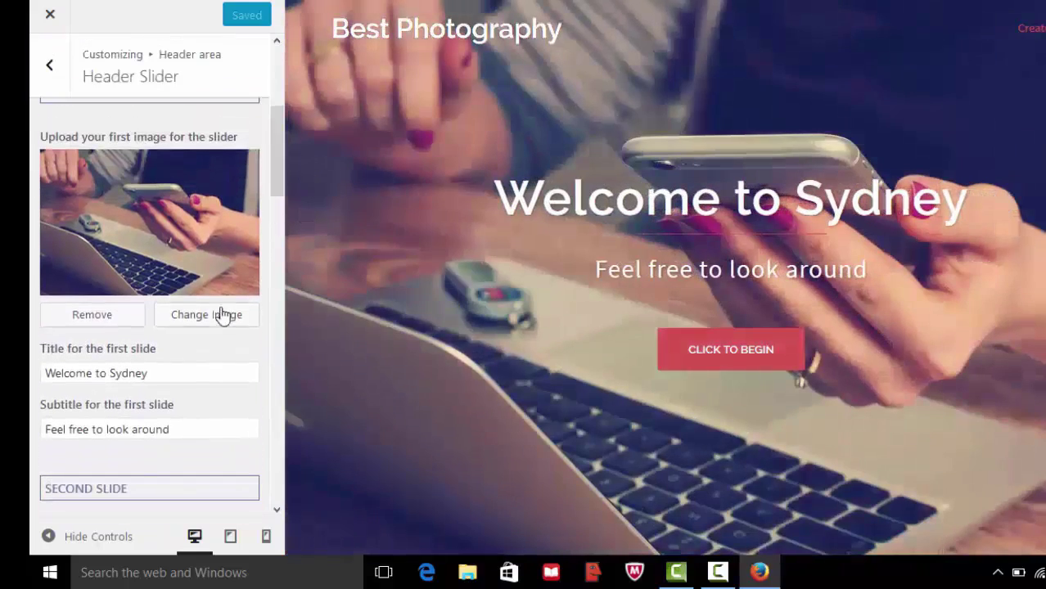
{"action": "left_click", "coordinate": [222, 316]}
{"action": "left_click", "coordinate": [637, 299]}
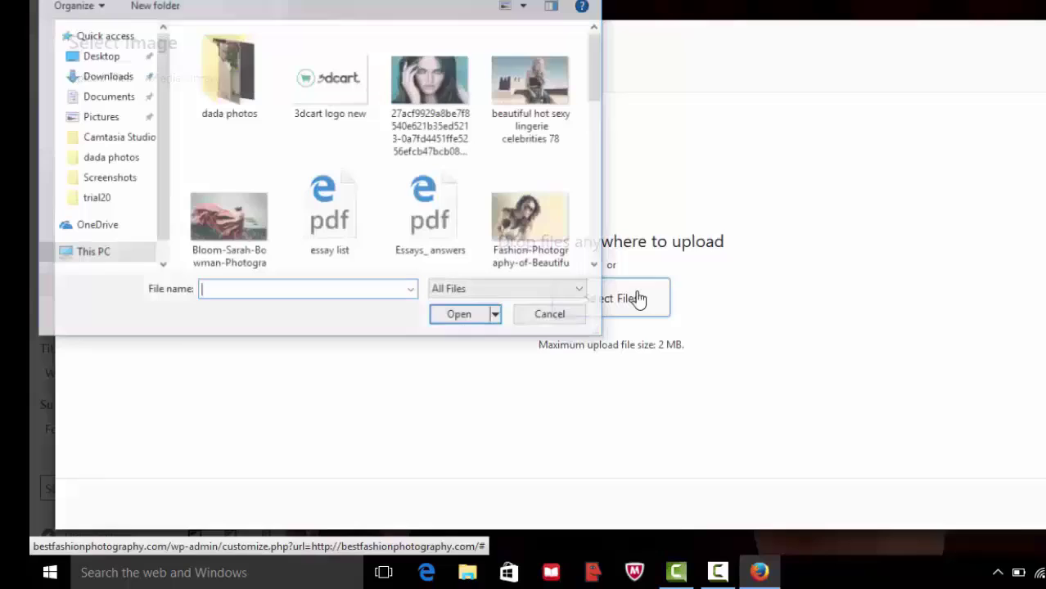
{"action": "left_click", "coordinate": [435, 98]}
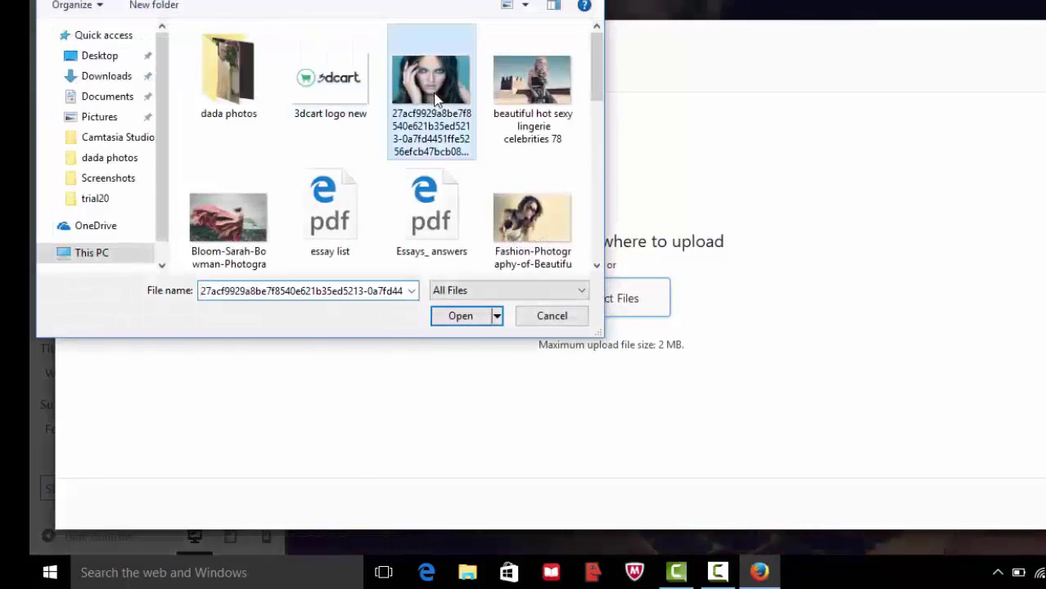
{"action": "left_click", "coordinate": [460, 315]}
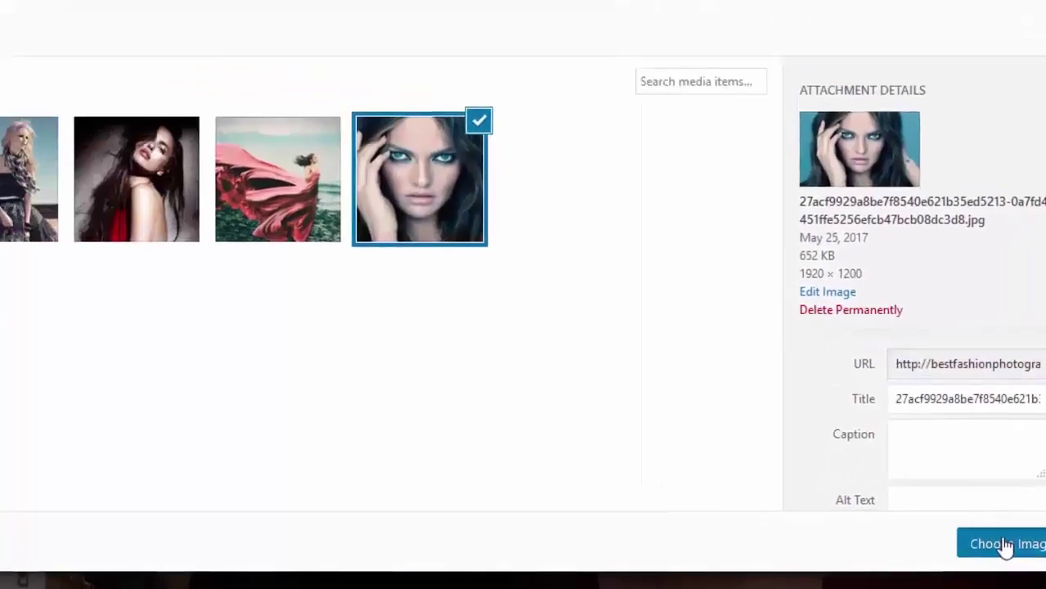
{"action": "left_click", "coordinate": [1045, 503]}
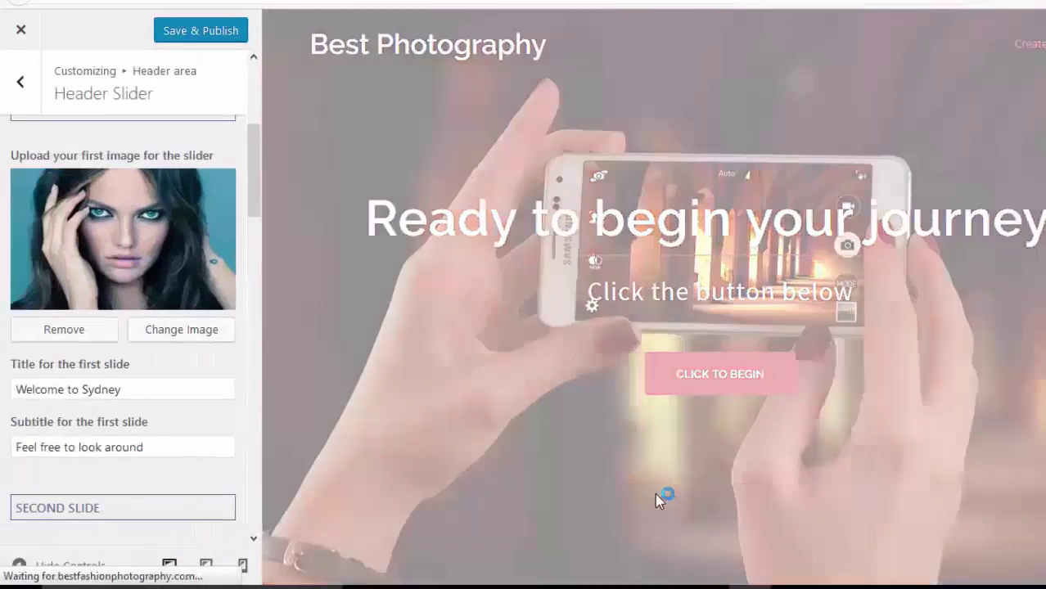
Clear the first slide's Title and Subtitle fields.
{"action": "left_click", "coordinate": [192, 395]}
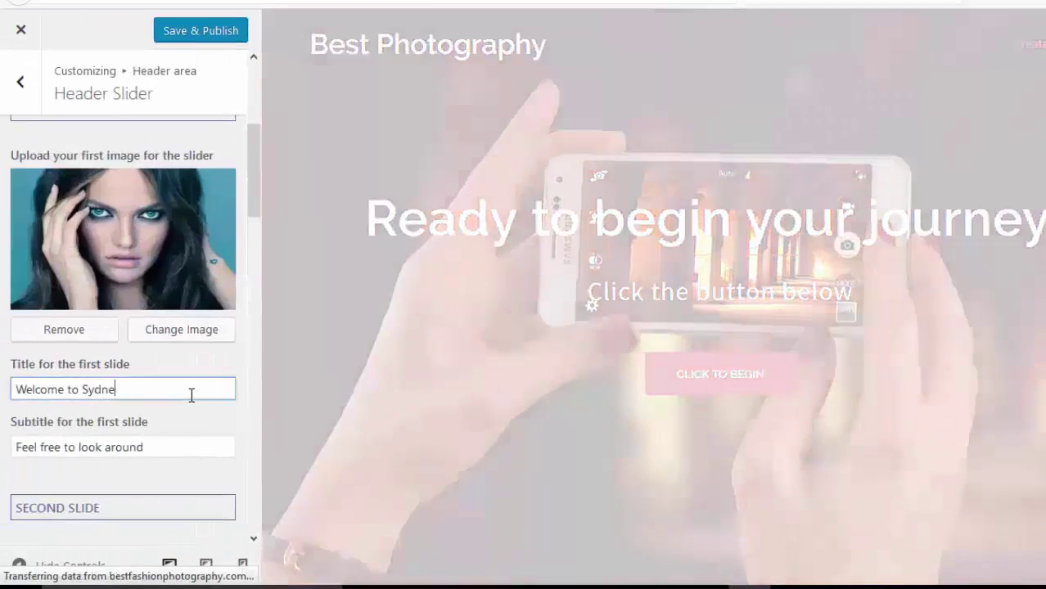
{"action": "key", "text": "BackSpace"}
{"action": "key", "text": "BackSpace"}
{"action": "key", "text": "BackSpace"}
{"action": "key", "text": "BackSpace"}
{"action": "key", "text": "BackSpace"}
{"action": "key", "text": "BackSpace"}
{"action": "key", "text": "BackSpace"}
{"action": "key", "text": "BackSpace"}
{"action": "key", "text": "BackSpace"}
{"action": "key", "text": "BackSpace"}
{"action": "key", "text": "BackSpace"}
{"action": "key", "text": "BackSpace"}
{"action": "key", "text": "BackSpace"}
{"action": "key", "text": "BackSpace"}
{"action": "key", "text": "BackSpace"}
{"action": "key", "text": "BackSpace"}
{"action": "key", "text": "BackSpace"}
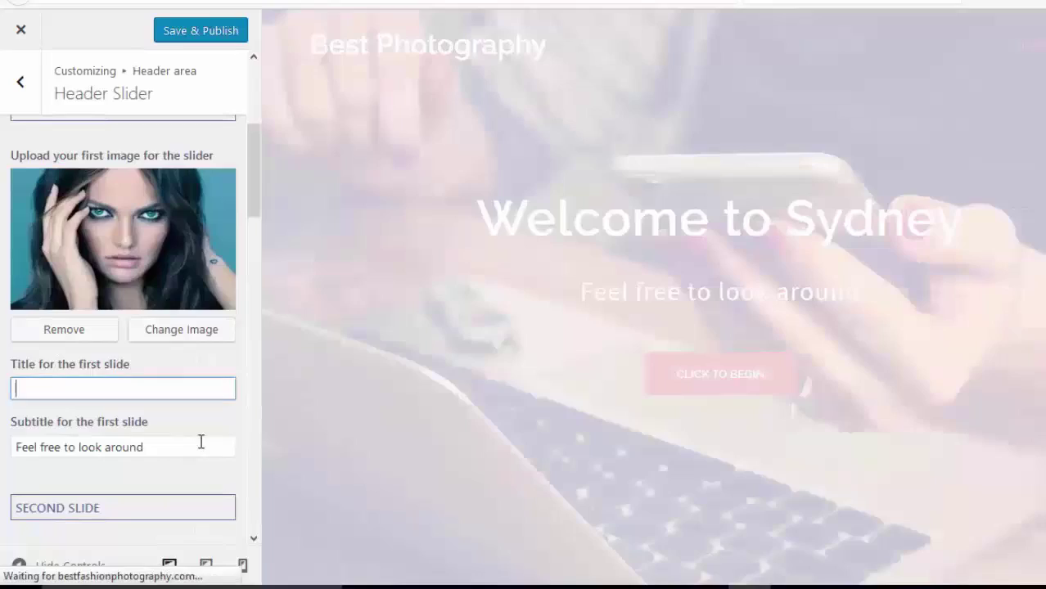
{"action": "left_click", "coordinate": [200, 441]}
{"action": "key", "text": "BackSpace"}
{"action": "key", "text": "BackSpace"}
{"action": "key", "text": "BackSpace"}
{"action": "key", "text": "BackSpace"}
{"action": "key", "text": "BackSpace"}
{"action": "key", "text": "BackSpace"}
{"action": "key", "text": "BackSpace"}
{"action": "key", "text": "BackSpace"}
{"action": "key", "text": "BackSpace"}
{"action": "key", "text": "BackSpace"}
{"action": "key", "text": "BackSpace"}
{"action": "key", "text": "BackSpace"}
{"action": "key", "text": "BackSpace"}
{"action": "key", "text": "BackSpace"}
{"action": "key", "text": "BackSpace"}
{"action": "key", "text": "BackSpace"}
{"action": "key", "text": "BackSpace"}
{"action": "key", "text": "BackSpace"}
{"action": "key", "text": "BackSpace"}
{"action": "key", "text": "BackSpace"}
{"action": "key", "text": "BackSpace"}
{"action": "key", "text": "BackSpace"}
{"action": "key", "text": "BackSpace"}
{"action": "key", "text": "BackSpace"}
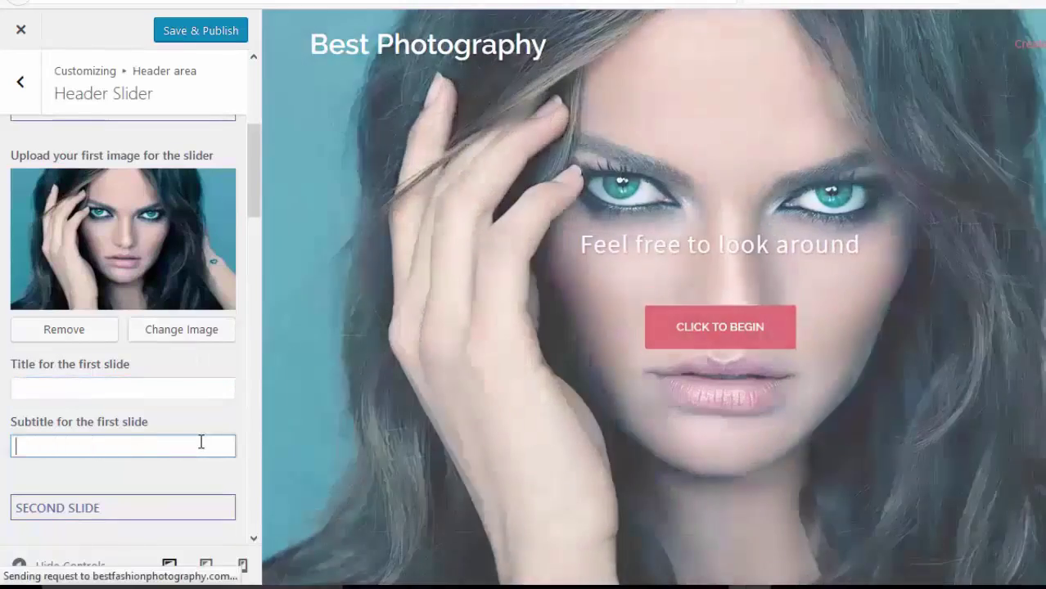
{"action": "scroll", "coordinate": [254, 212], "scroll_direction": "down", "scroll_amount": 3}
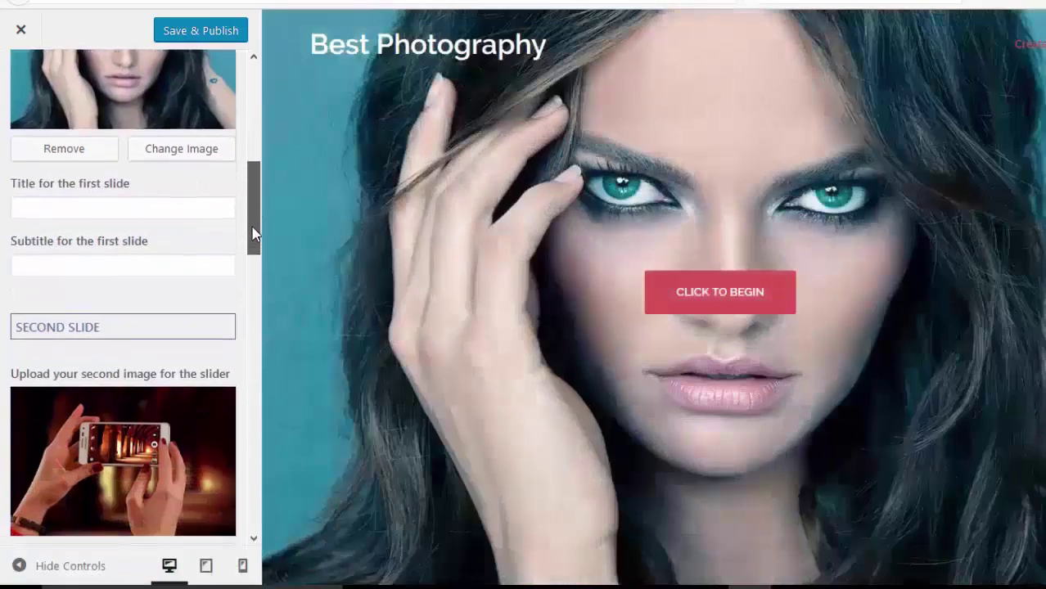
{"action": "left_click_drag", "start_coordinate": [254, 242], "coordinate": [257, 258]}
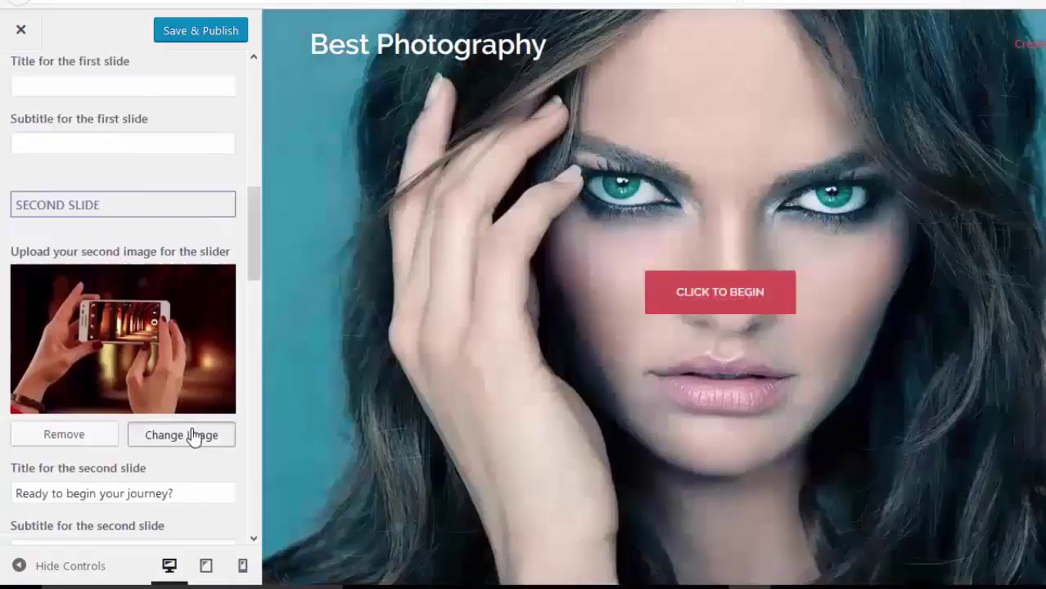
Set the pink-dress beach photo from the Media Library as the second slide image.
{"action": "left_click", "coordinate": [192, 432]}
{"action": "left_click", "coordinate": [462, 217]}
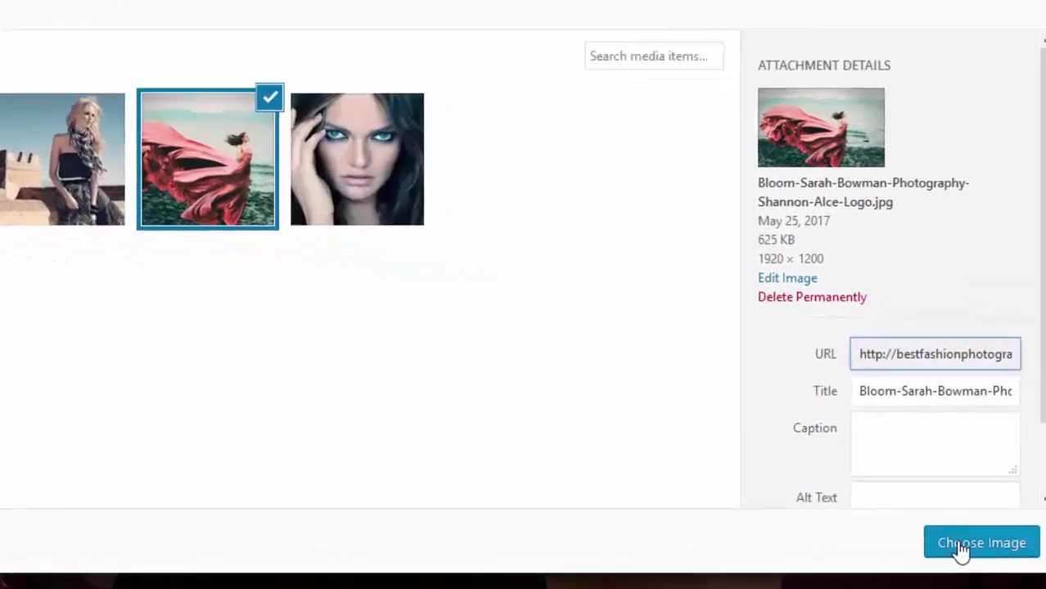
{"action": "left_click", "coordinate": [1045, 539]}
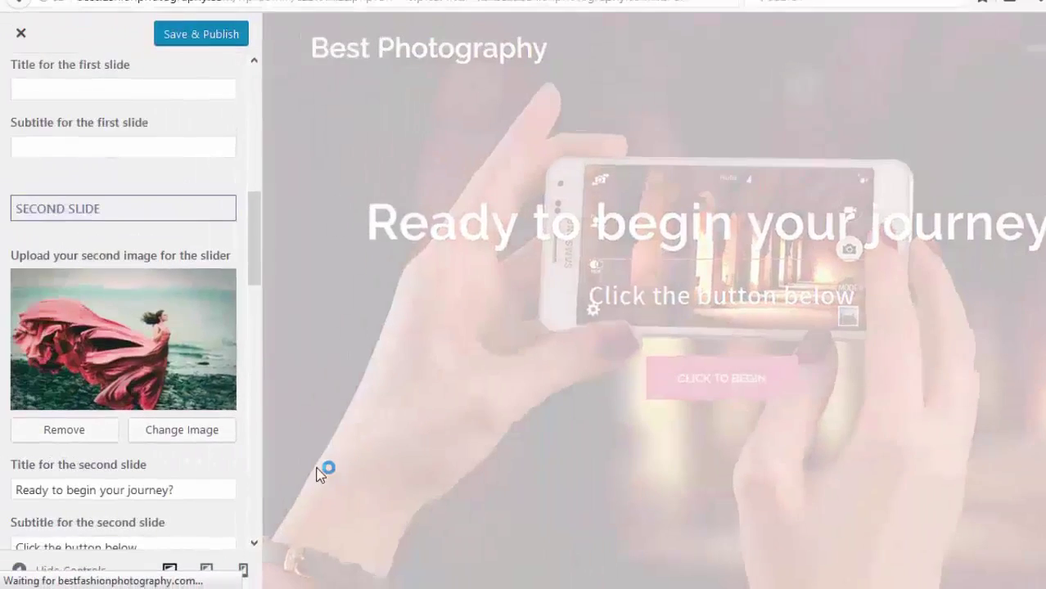
{"action": "left_click_drag", "start_coordinate": [258, 250], "coordinate": [260, 288]}
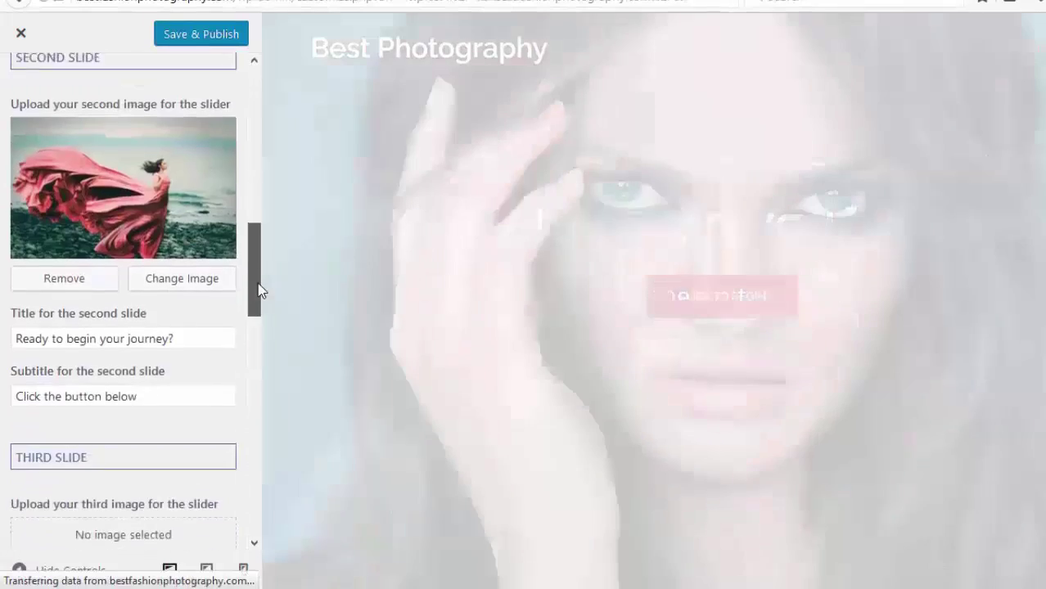
Clear the second slide's Title and Subtitle fields.
{"action": "left_click", "coordinate": [200, 316]}
{"action": "key", "text": "BackSpace"}
{"action": "key", "text": "BackSpace"}
{"action": "key", "text": "BackSpace"}
{"action": "key", "text": "BackSpace"}
{"action": "key", "text": "BackSpace"}
{"action": "key", "text": "BackSpace"}
{"action": "key", "text": "BackSpace"}
{"action": "key", "text": "BackSpace"}
{"action": "key", "text": "BackSpace"}
{"action": "key", "text": "BackSpace"}
{"action": "key", "text": "BackSpace"}
{"action": "key", "text": "BackSpace"}
{"action": "key", "text": "BackSpace"}
{"action": "key", "text": "BackSpace"}
{"action": "key", "text": "BackSpace"}
{"action": "key", "text": "BackSpace"}
{"action": "key", "text": "BackSpace"}
{"action": "key", "text": "BackSpace"}
{"action": "key", "text": "BackSpace"}
{"action": "key", "text": "BackSpace"}
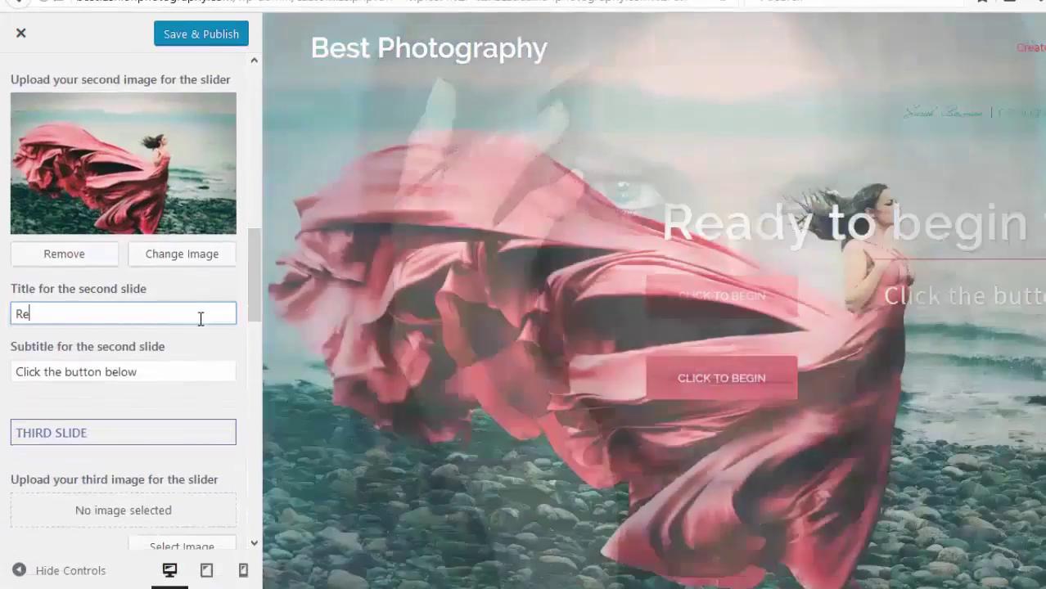
{"action": "key", "text": "BackSpace"}
{"action": "key", "text": "BackSpace"}
{"action": "left_click", "coordinate": [213, 372]}
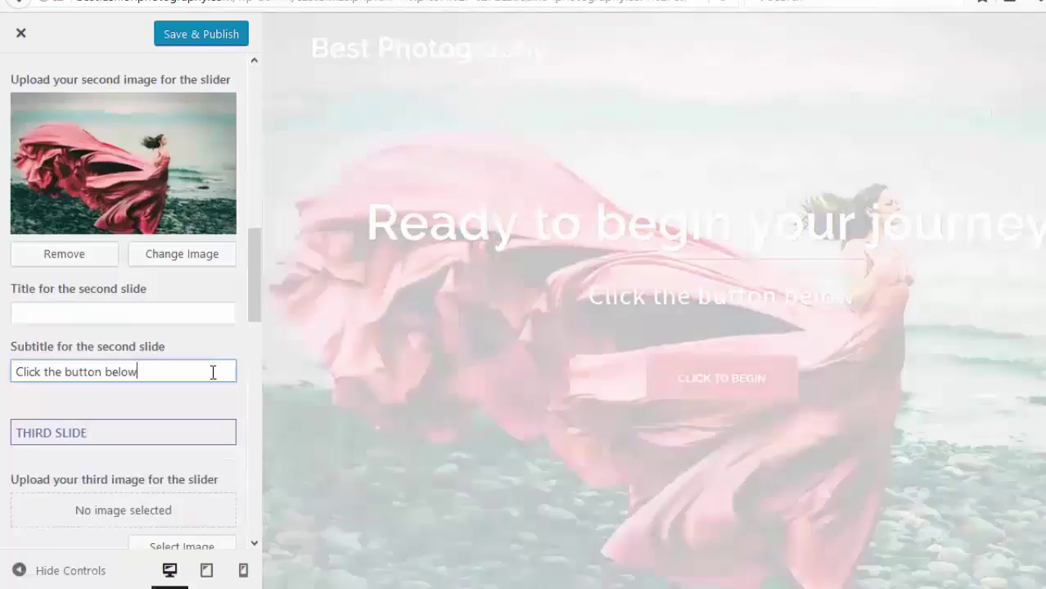
{"action": "key", "text": "BackSpace"}
{"action": "key", "text": "BackSpace"}
{"action": "key", "text": "BackSpace"}
{"action": "key", "text": "BackSpace"}
{"action": "key", "text": "BackSpace"}
{"action": "key", "text": "BackSpace"}
{"action": "key", "text": "BackSpace"}
{"action": "key", "text": "BackSpace"}
{"action": "key", "text": "BackSpace"}
{"action": "key", "text": "BackSpace"}
{"action": "key", "text": "BackSpace"}
{"action": "key", "text": "BackSpace"}
{"action": "key", "text": "BackSpace"}
{"action": "key", "text": "BackSpace"}
{"action": "key", "text": "BackSpace"}
{"action": "key", "text": "BackSpace"}
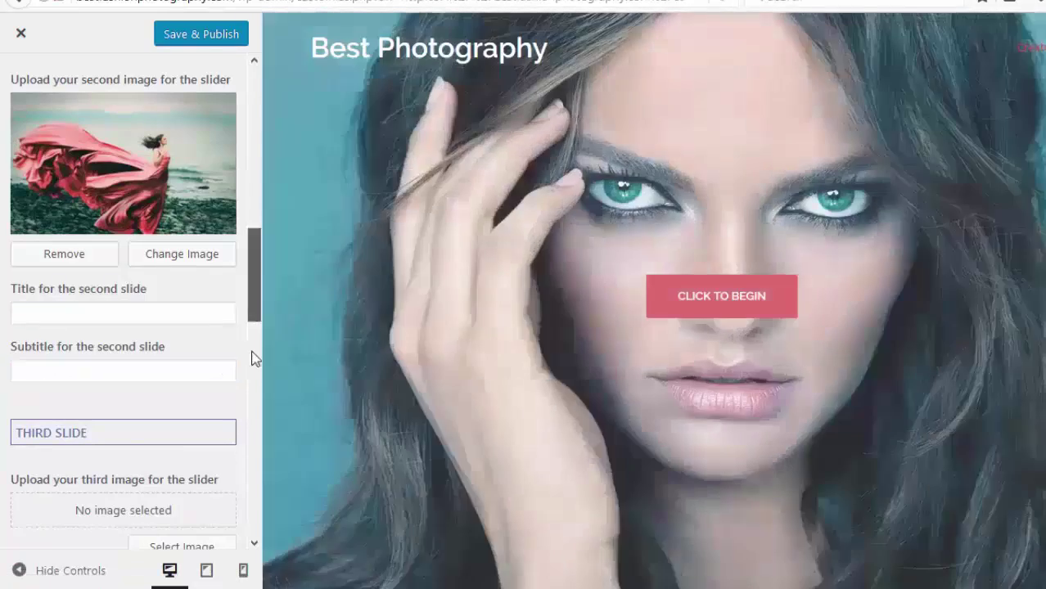
{"action": "left_click_drag", "start_coordinate": [252, 356], "coordinate": [250, 533]}
{"action": "scroll", "coordinate": [245, 515], "scroll_direction": "down", "scroll_amount": 1}
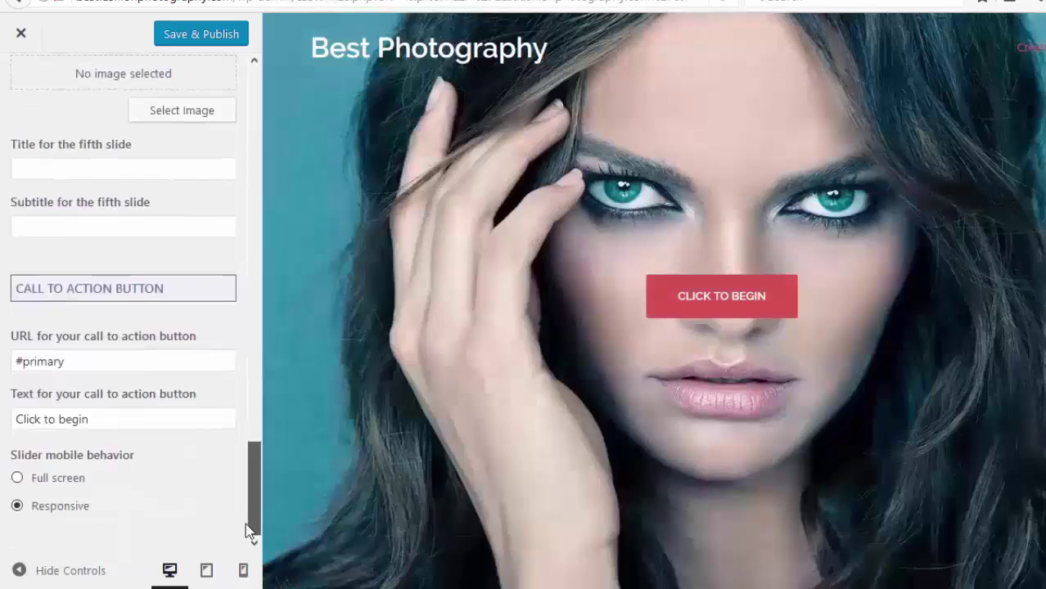
Delete the call-to-action button's text and URL so no button shows on the slider.
{"action": "left_click", "coordinate": [167, 429]}
{"action": "key", "text": "BackSpace"}
{"action": "key", "text": "BackSpace"}
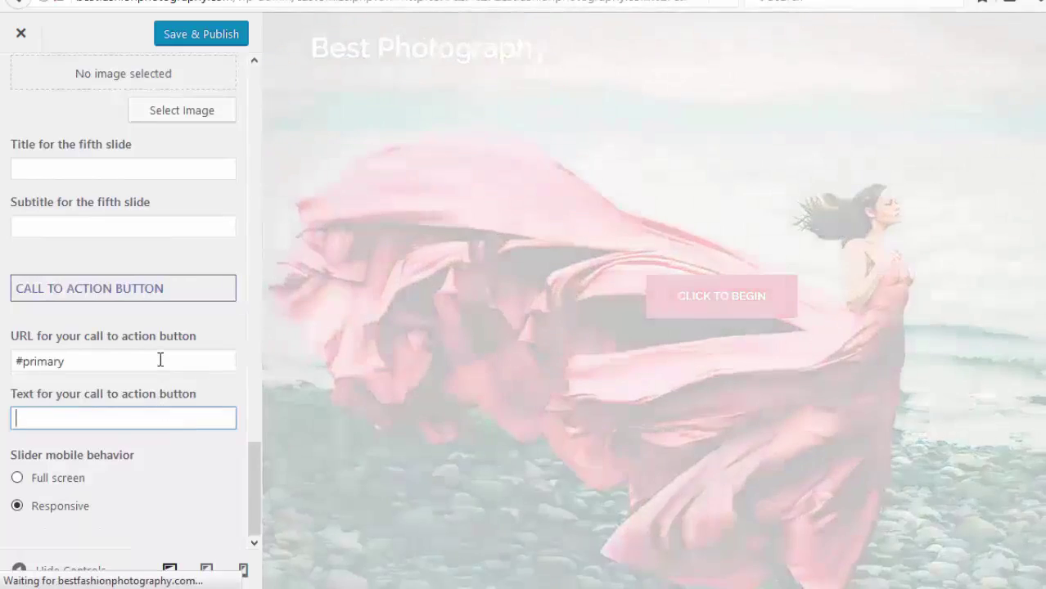
{"action": "left_click", "coordinate": [160, 360]}
{"action": "key", "text": "BackSpace"}
{"action": "key", "text": "BackSpace"}
{"action": "key", "text": "BackSpace"}
{"action": "key", "text": "BackSpace"}
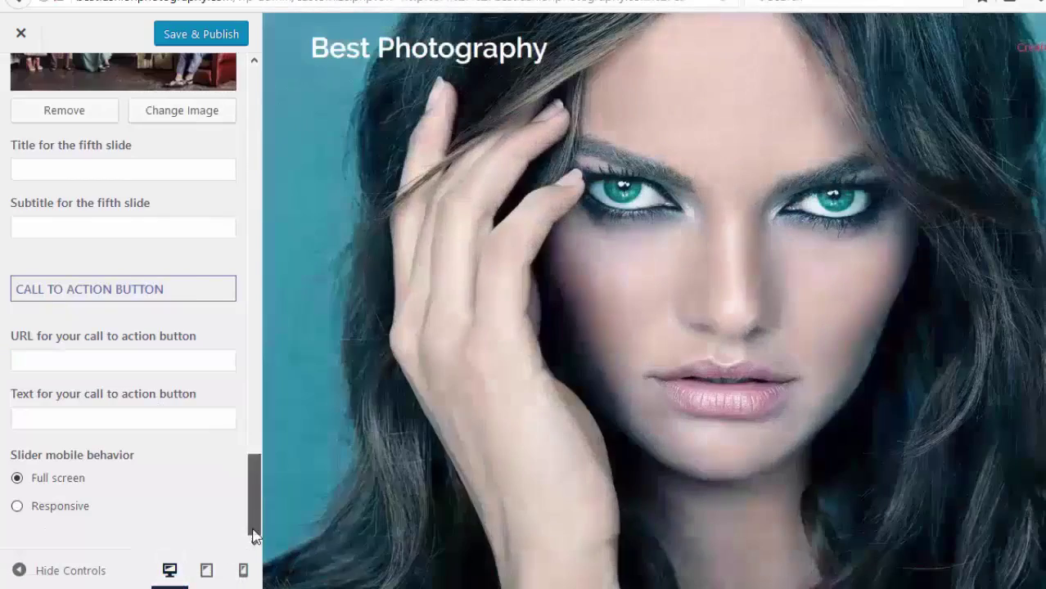
{"action": "left_click_drag", "start_coordinate": [255, 521], "coordinate": [258, 66]}
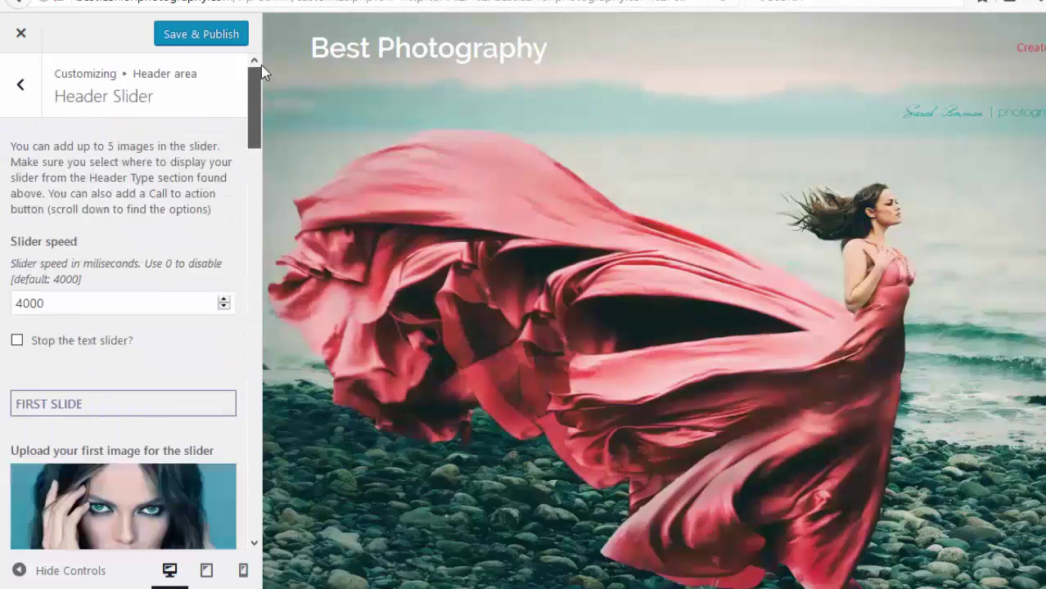
Publish the Header Slider changes and close the Customizer back to the Home page editor.
{"action": "left_click", "coordinate": [200, 35]}
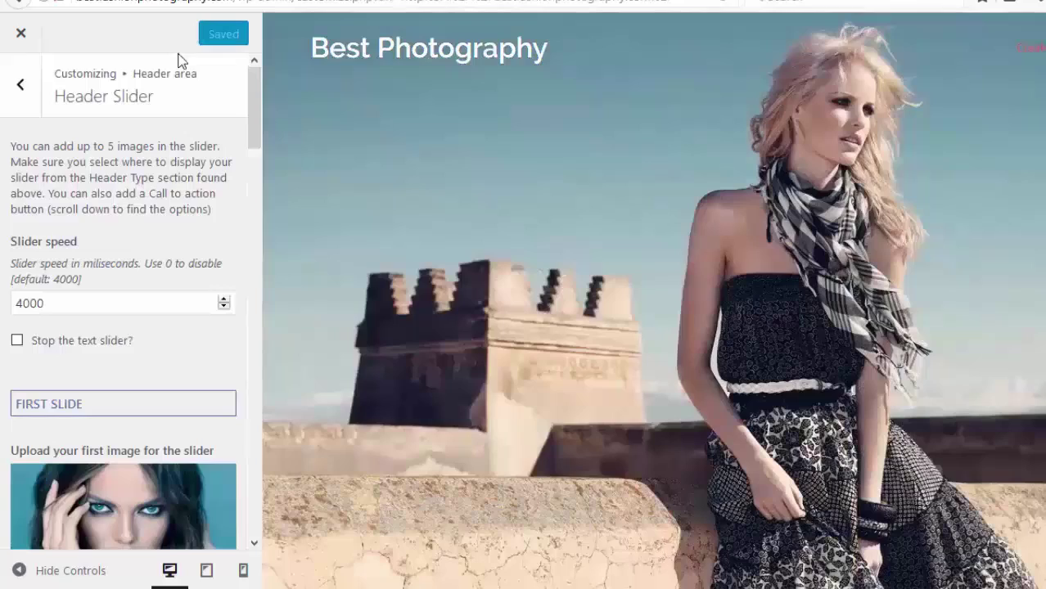
{"action": "left_click", "coordinate": [25, 87]}
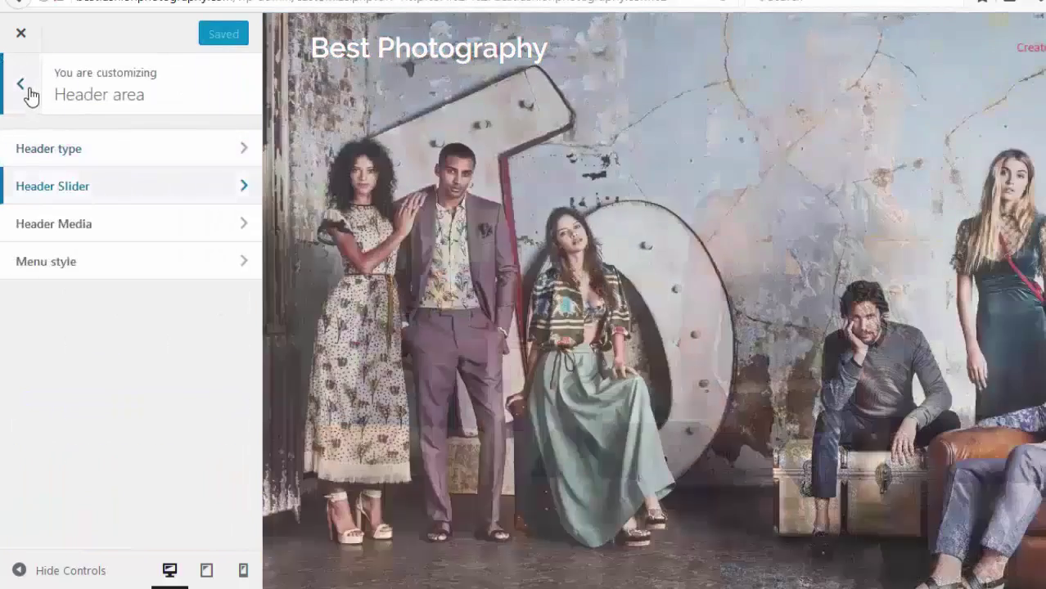
{"action": "left_click", "coordinate": [20, 33]}
{"action": "mouse_move", "coordinate": [104, 41]}
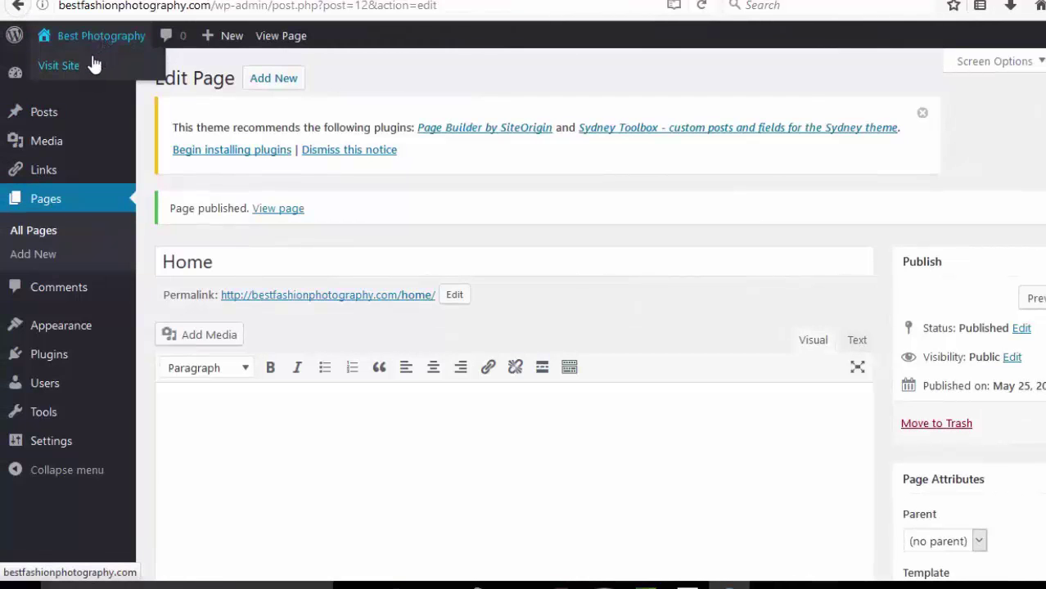
Visit the live Best Photography site from the admin bar menu.
{"action": "left_click", "coordinate": [93, 65]}
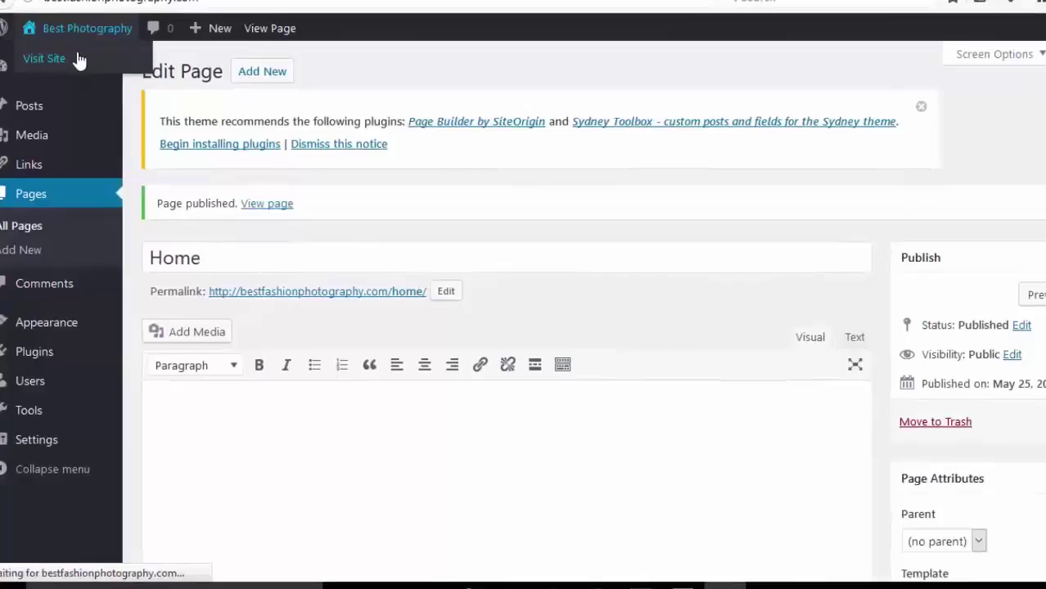